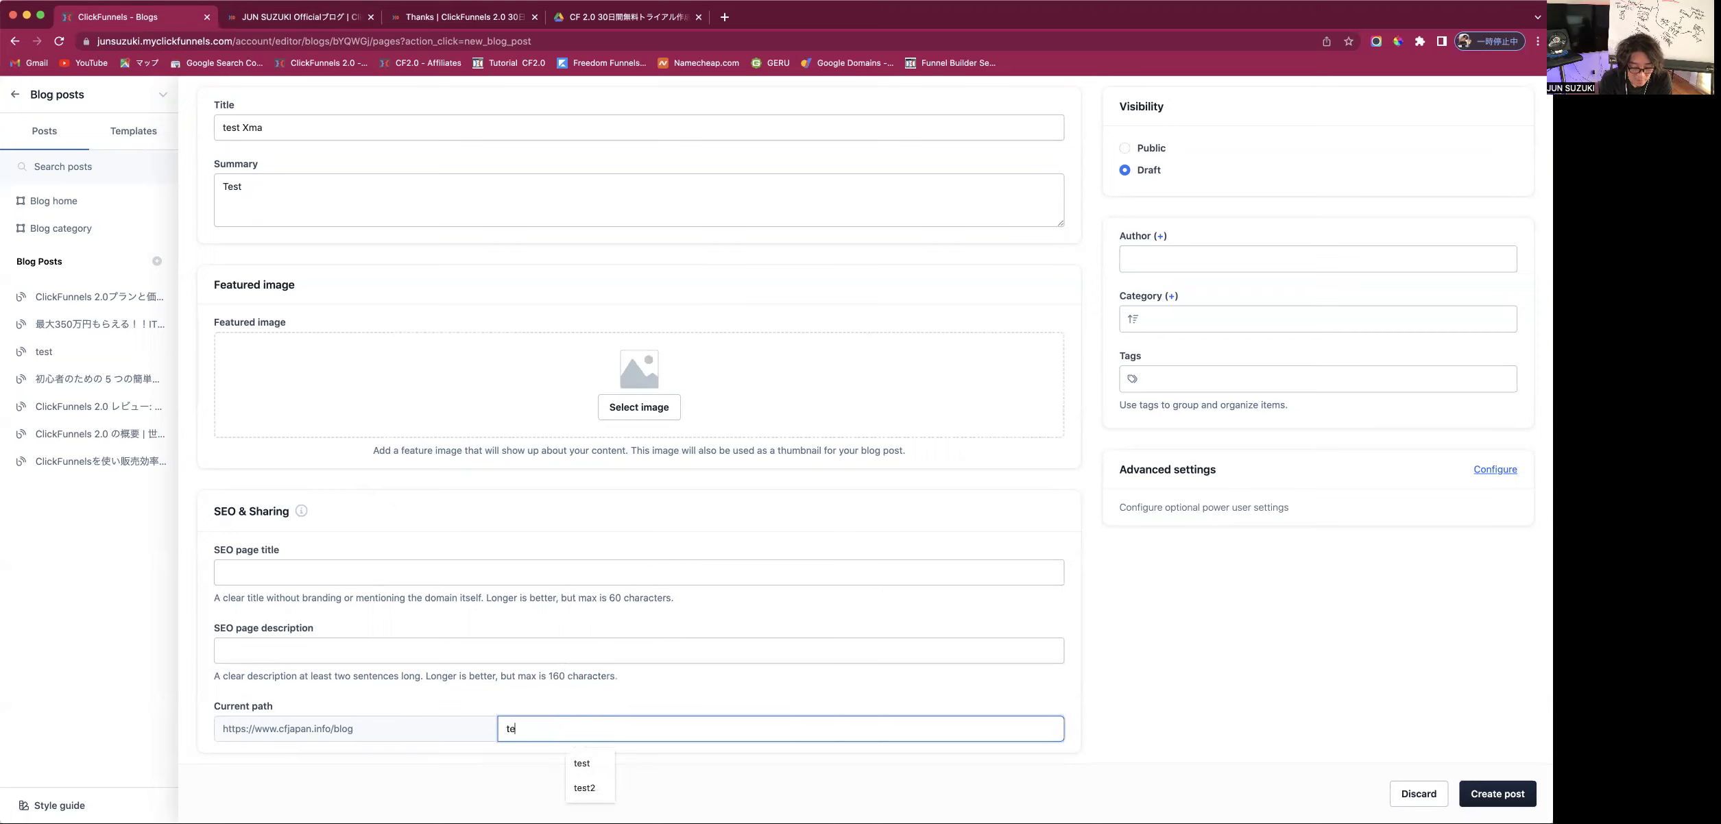
Complete the new blog post's current path as test-xma.
{"action": "type", "text": "-"}
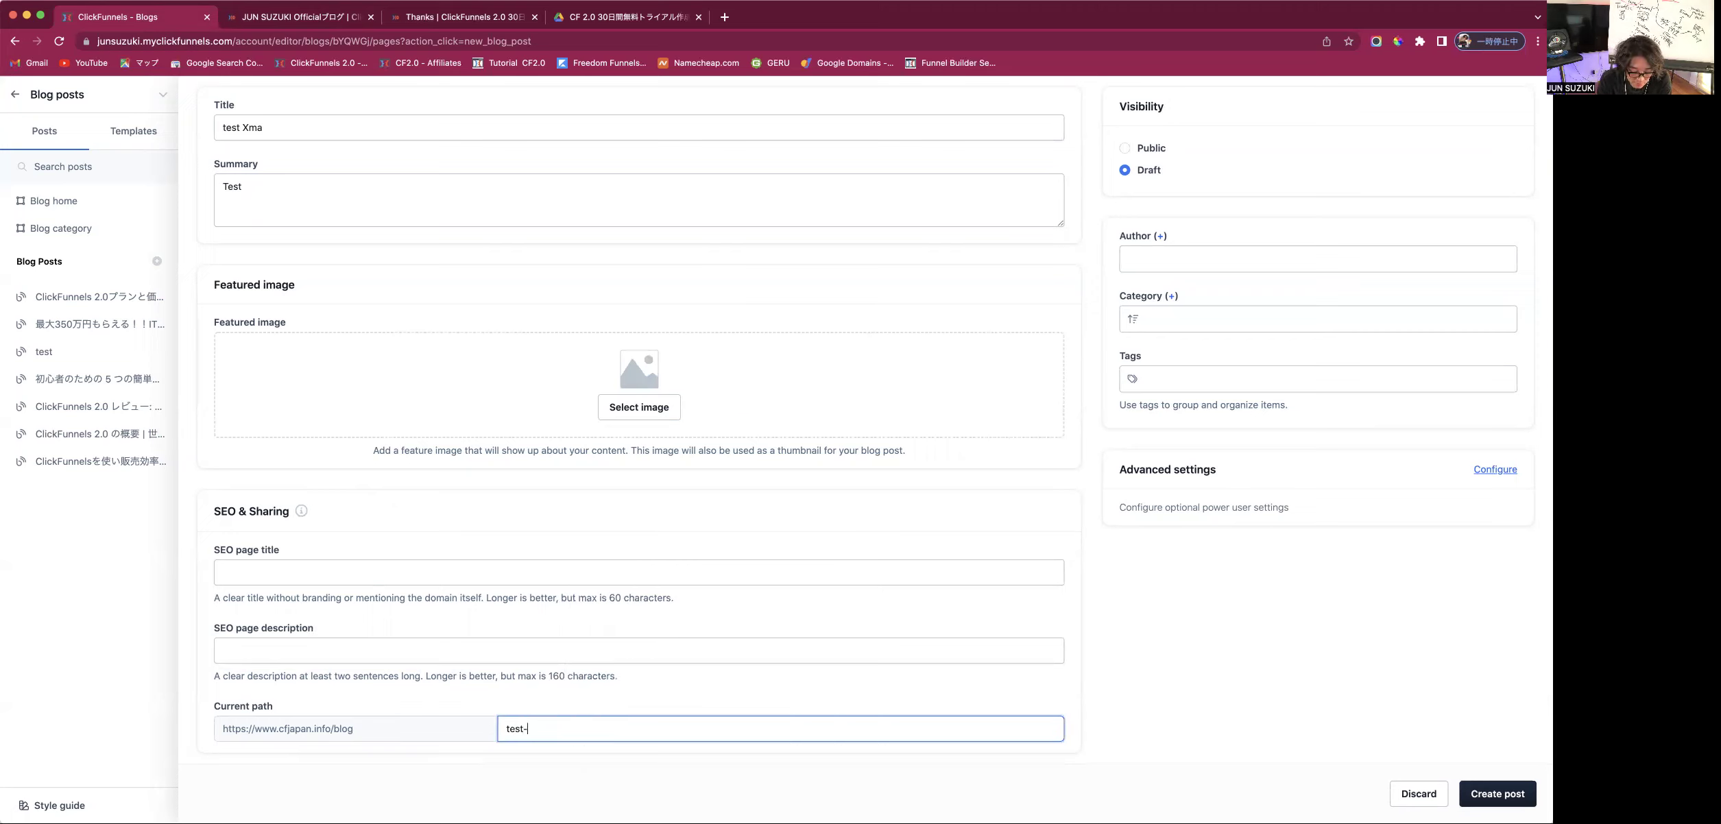
{"action": "type", "text": "xma"}
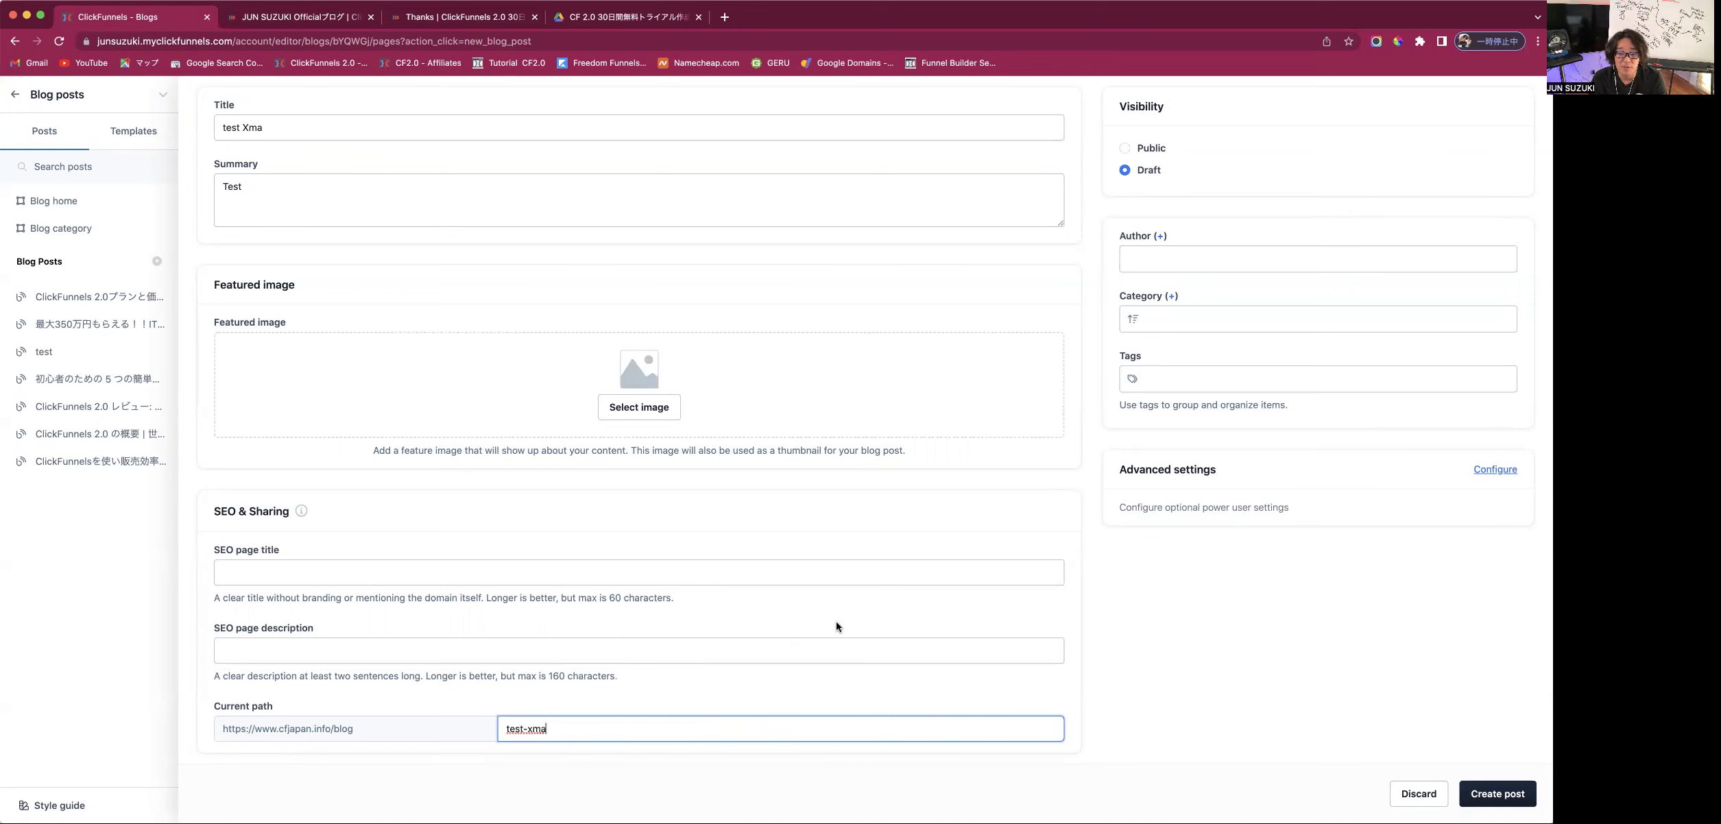
{"action": "scroll", "coordinate": [836, 621], "scroll_direction": "up", "scroll_amount": 2}
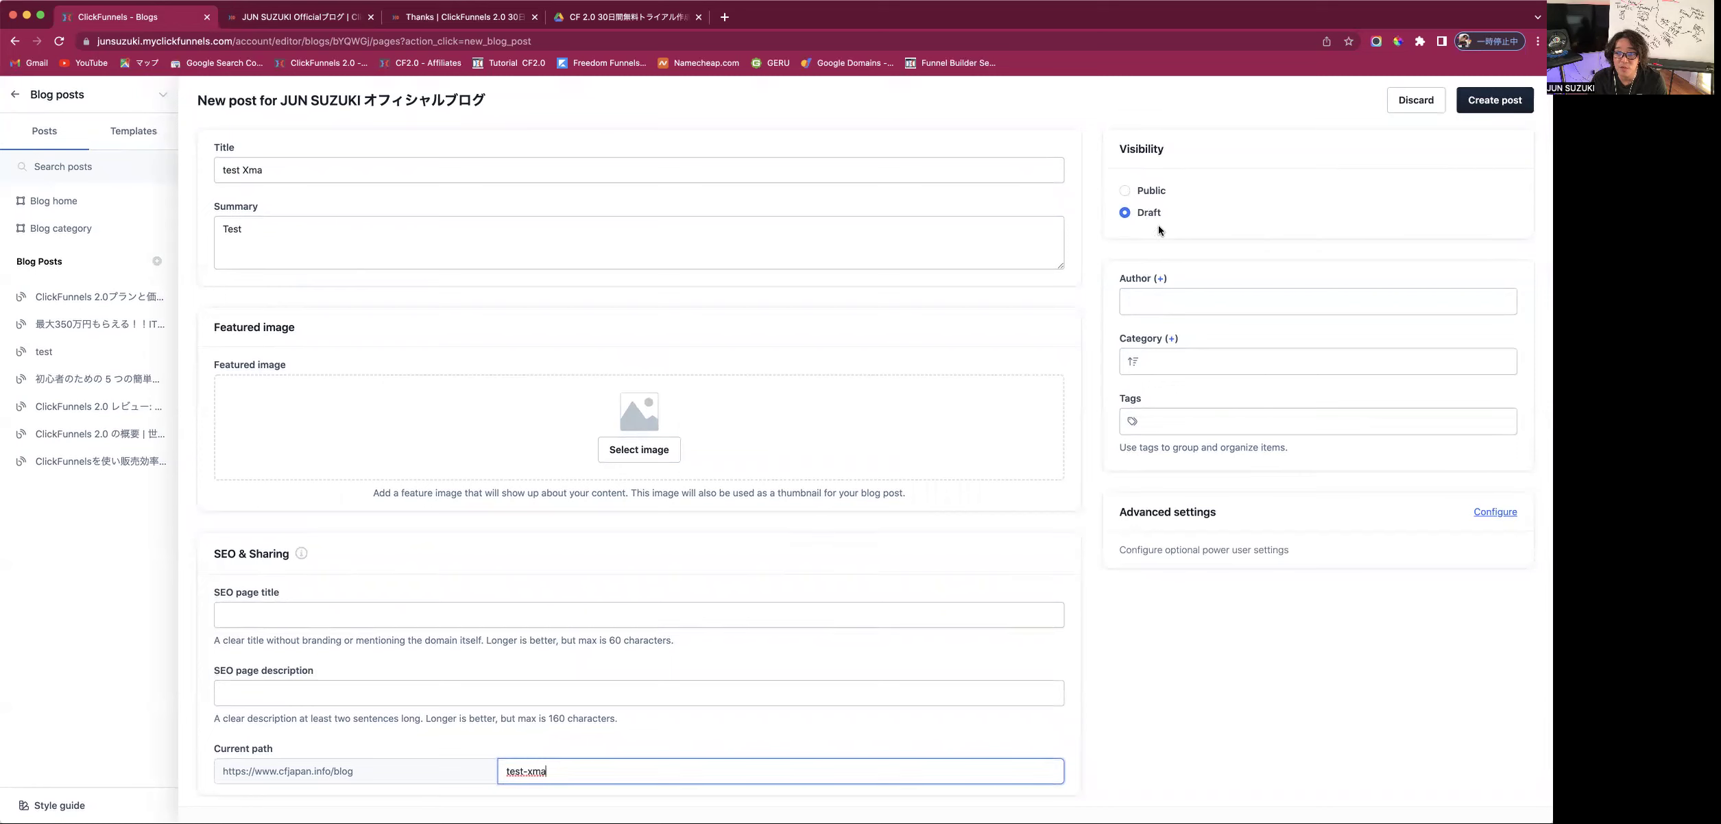
{"action": "left_click", "coordinate": [1155, 309]}
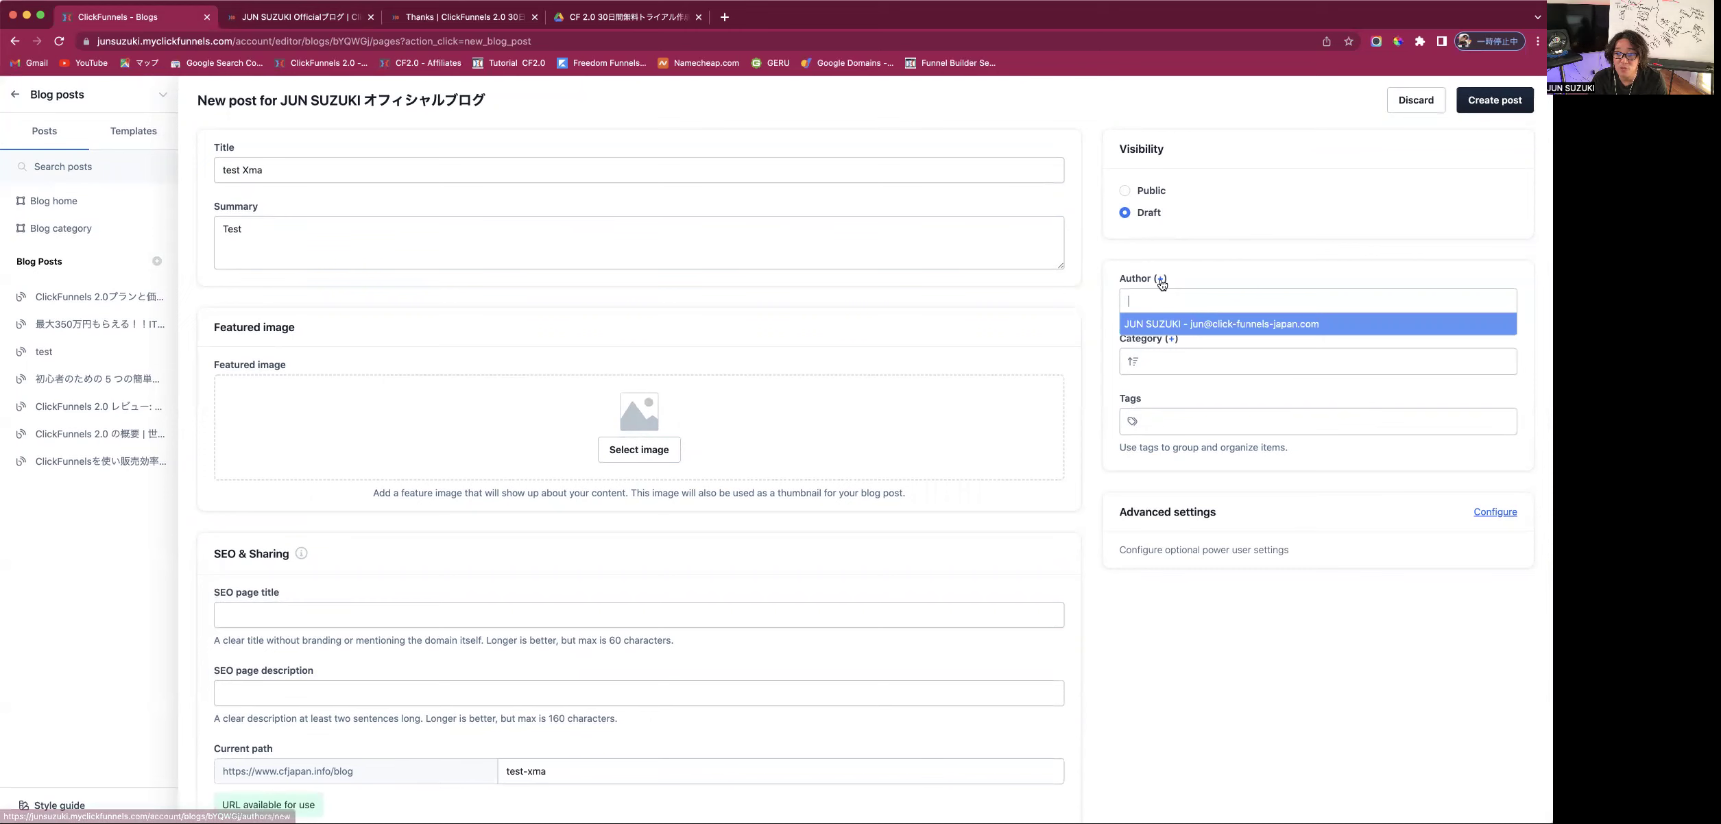
{"action": "left_click", "coordinate": [1160, 279]}
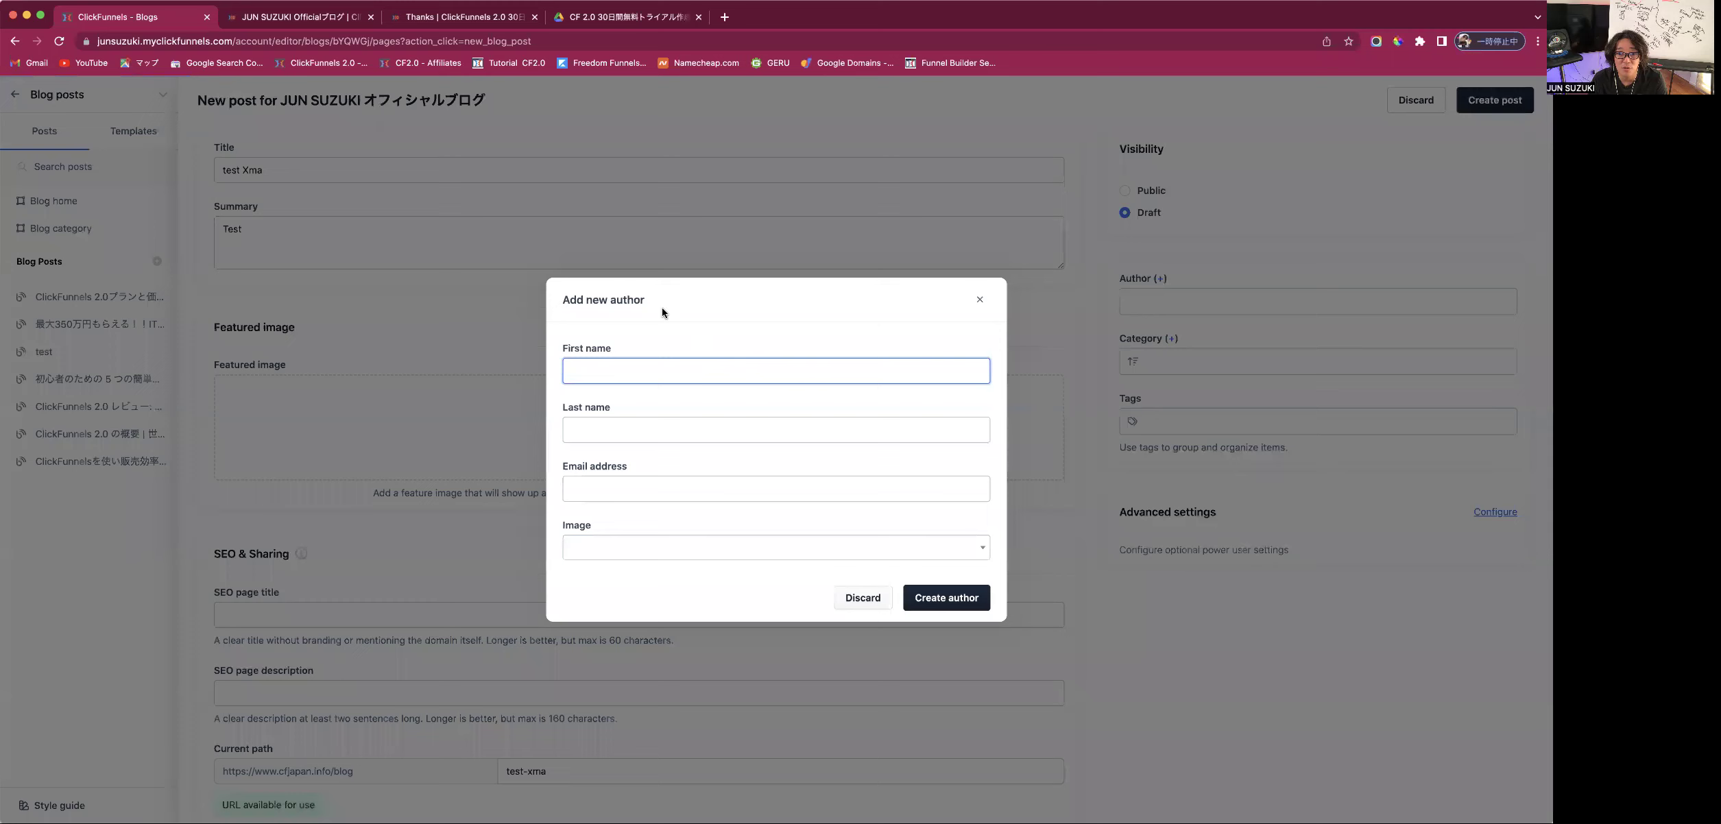
{"action": "left_click", "coordinate": [981, 302]}
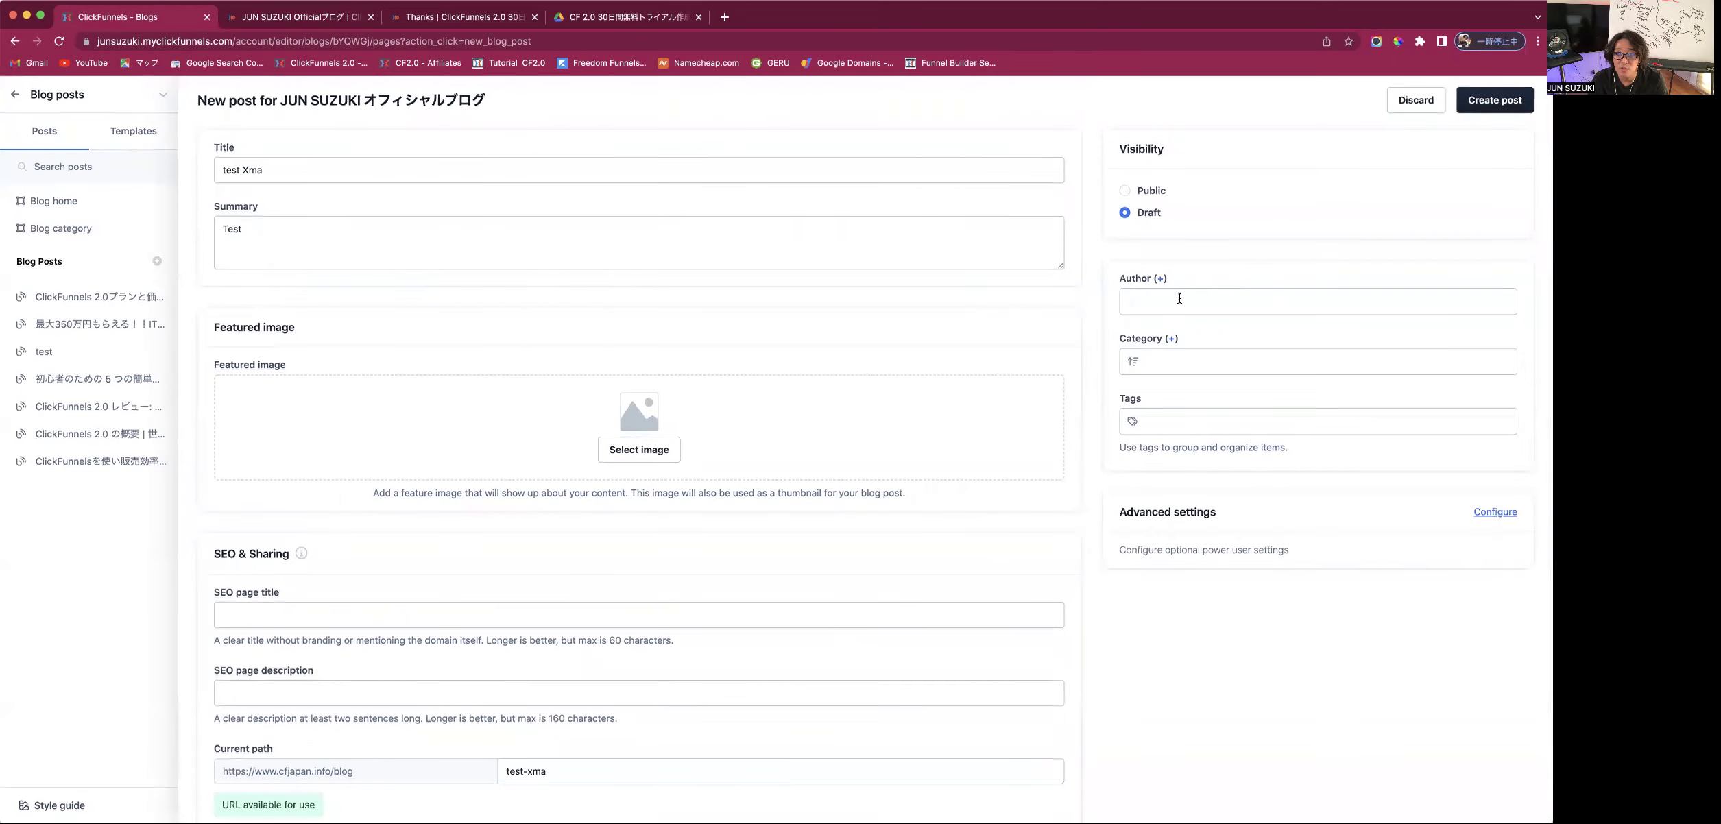
Assign the existing author to the post and set its category to ClickFunnels 2.0.
{"action": "left_click", "coordinate": [1179, 298]}
{"action": "left_click", "coordinate": [1186, 326]}
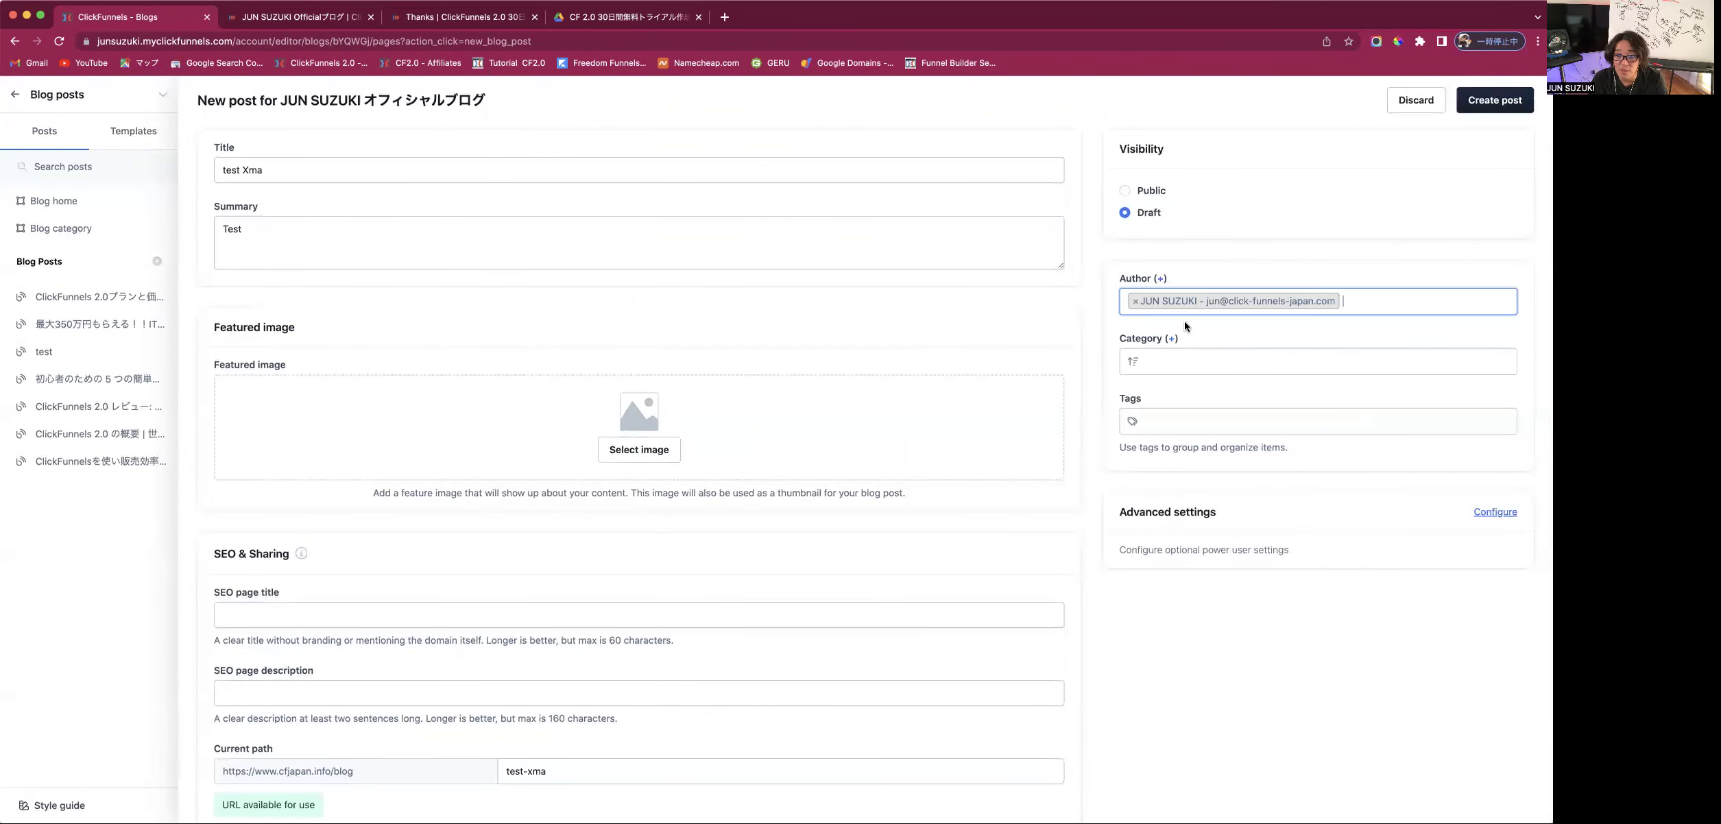
{"action": "left_click", "coordinate": [1157, 354]}
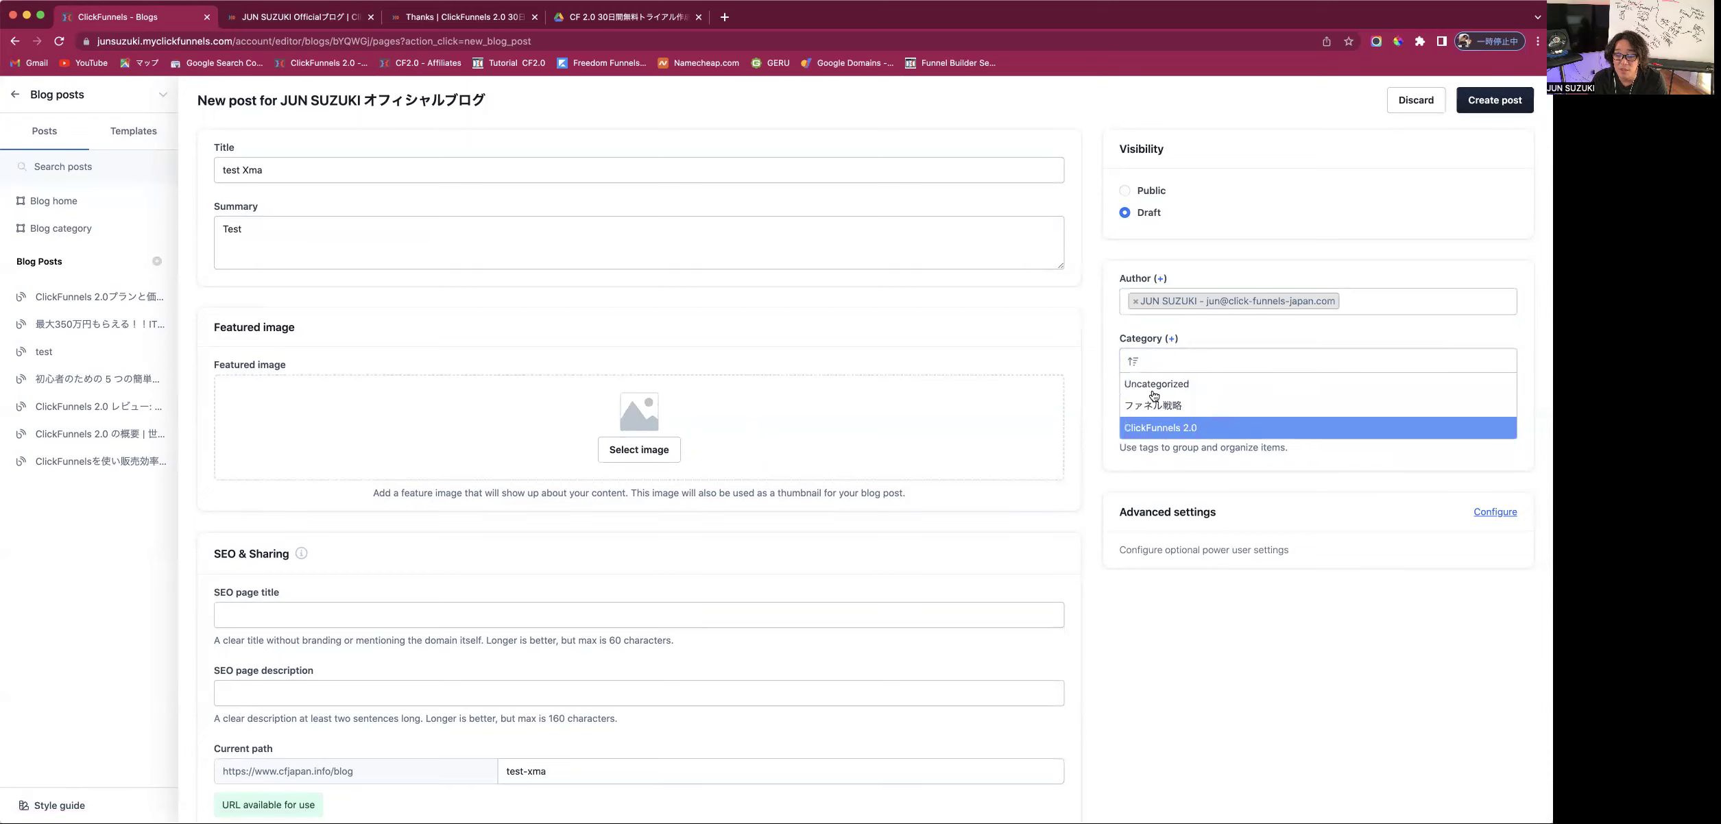
{"action": "left_click", "coordinate": [1165, 428]}
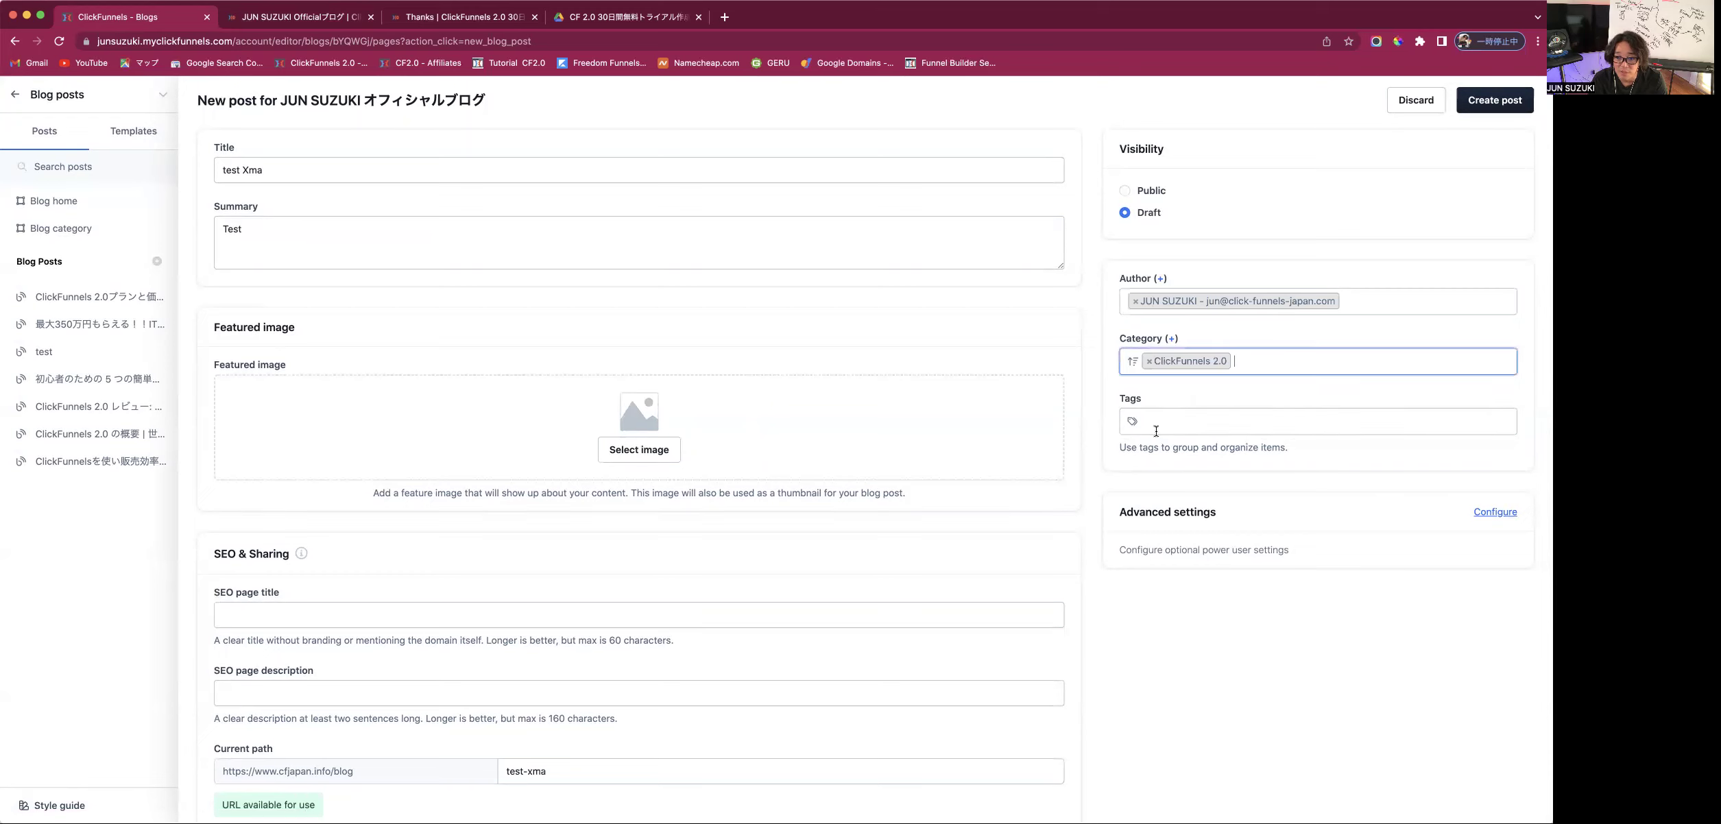
Create the post as a draft without adding a new category.
{"action": "left_click", "coordinate": [1171, 338]}
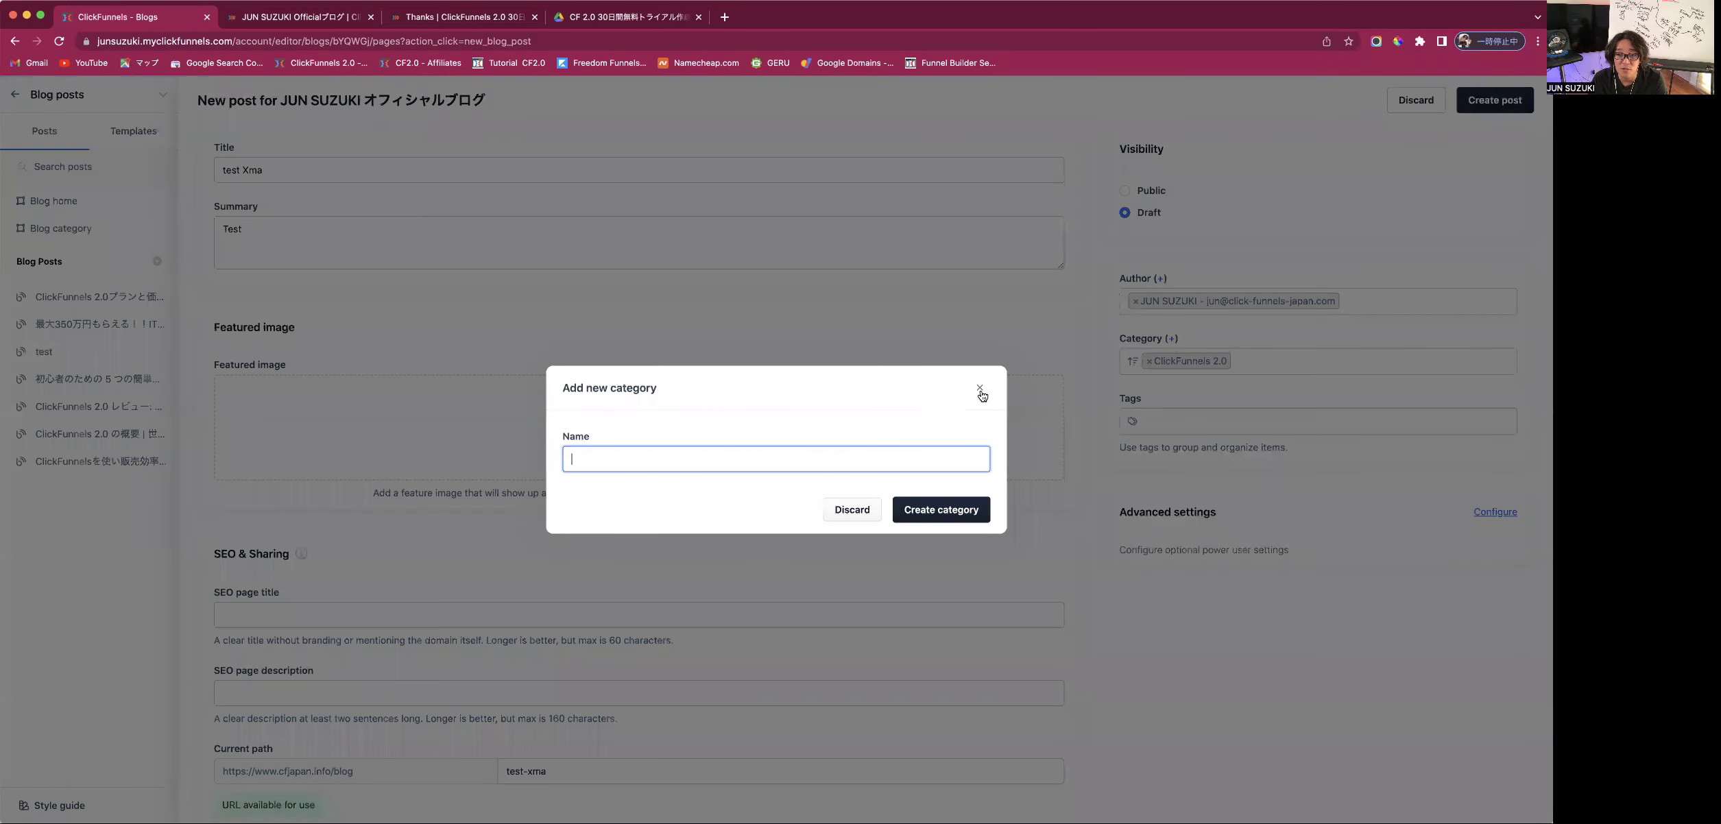
{"action": "left_click", "coordinate": [980, 389]}
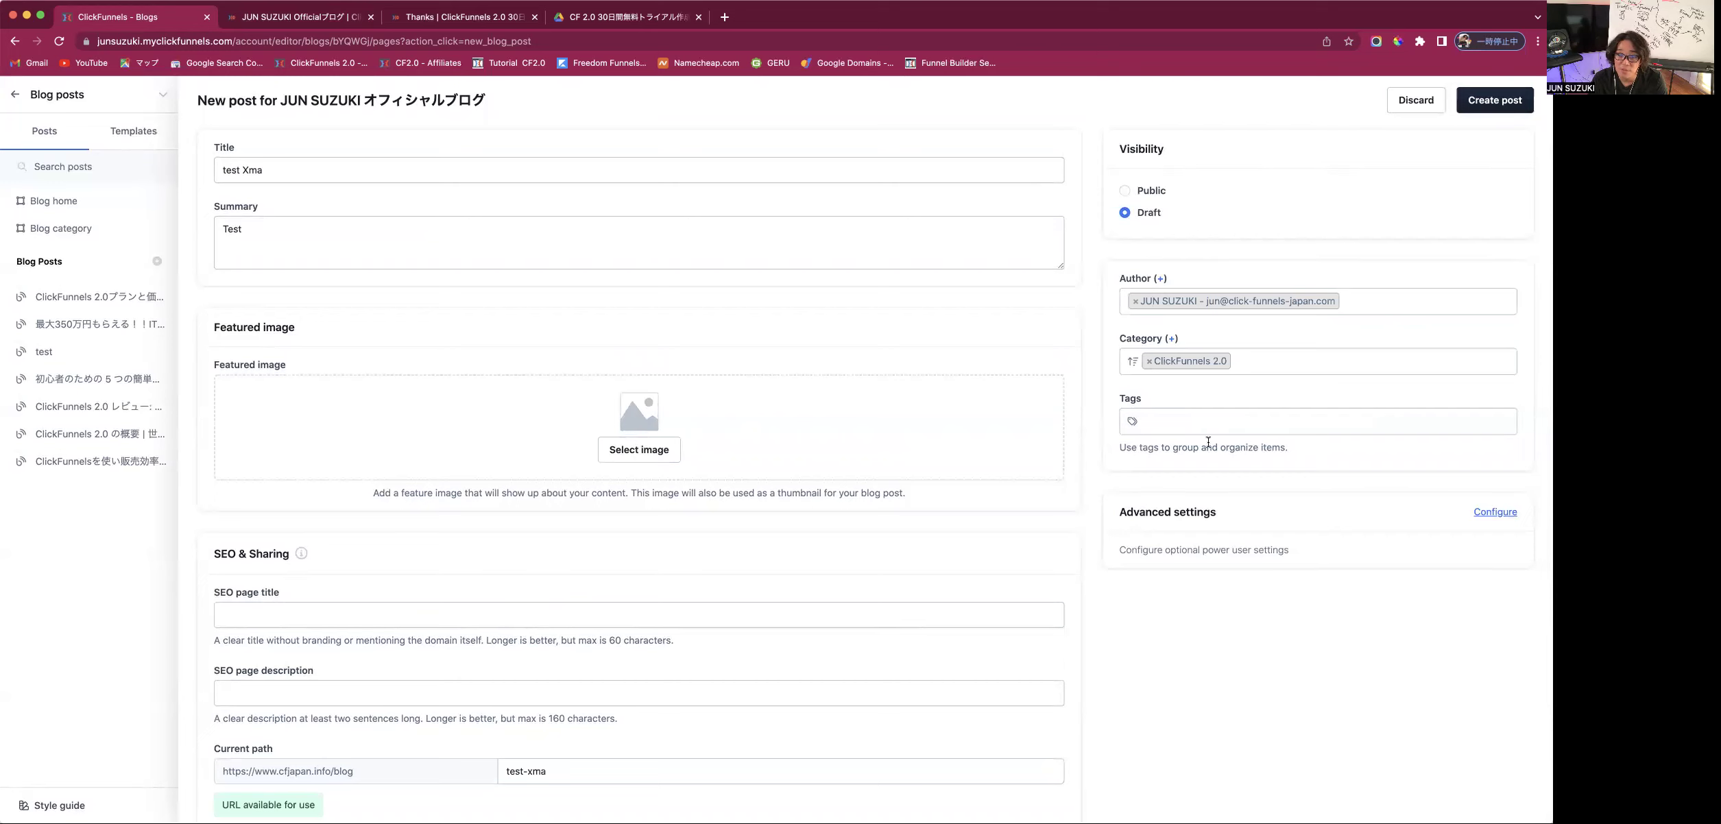
{"action": "left_click", "coordinate": [1497, 110]}
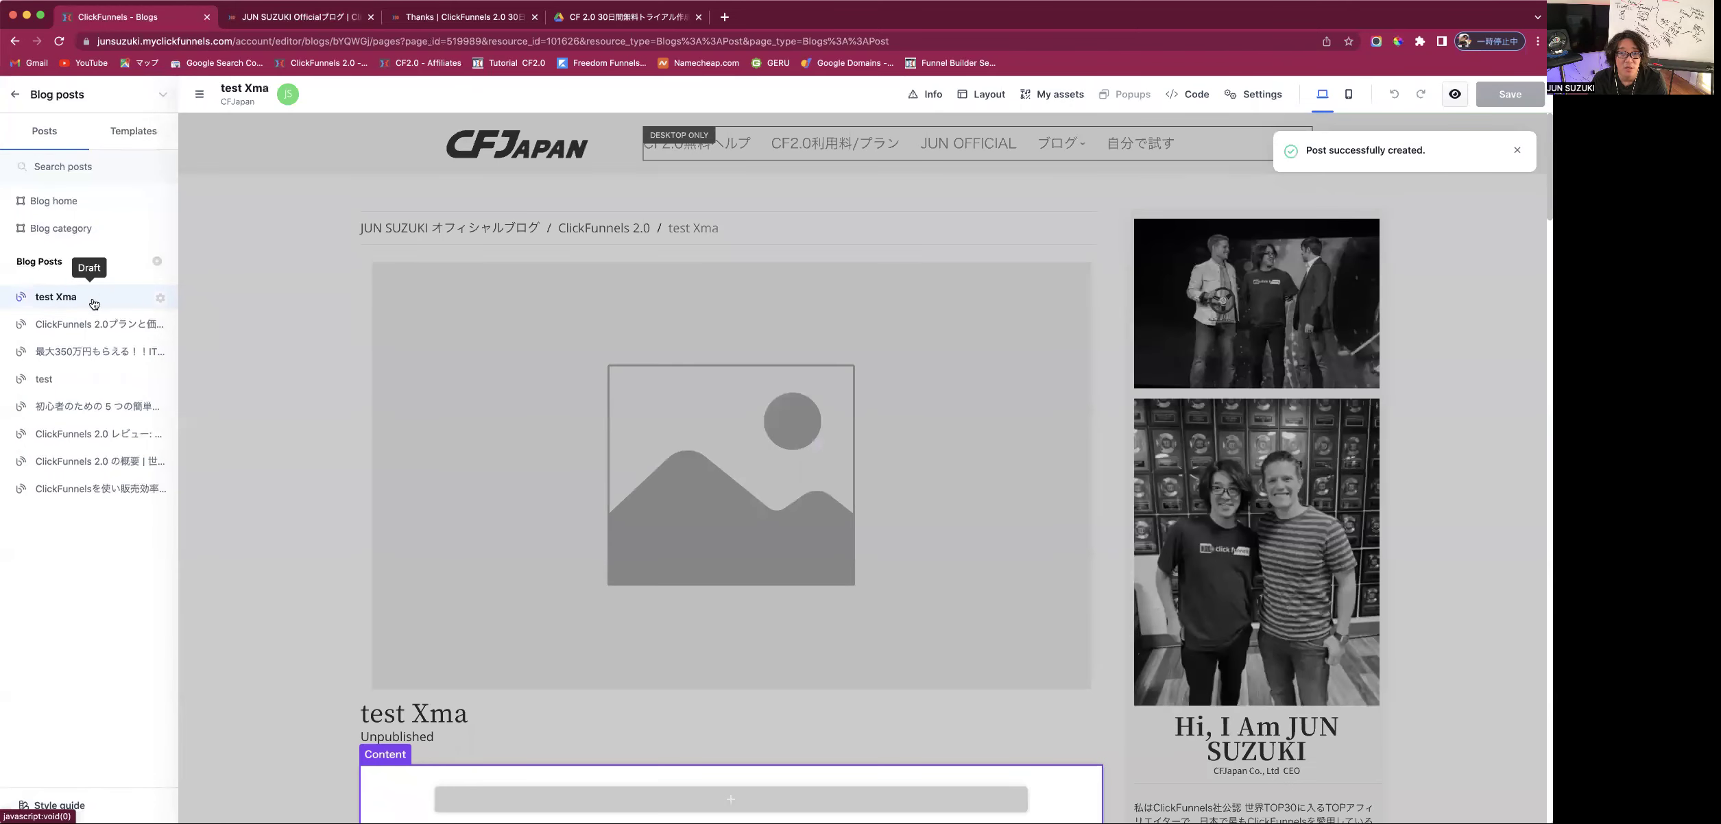
Add a section with a one-column row to the post content and insert a sub headline and a bullet list.
{"action": "scroll", "coordinate": [568, 307], "scroll_direction": "down", "scroll_amount": 5}
{"action": "scroll", "coordinate": [568, 311], "scroll_direction": "down", "scroll_amount": 2}
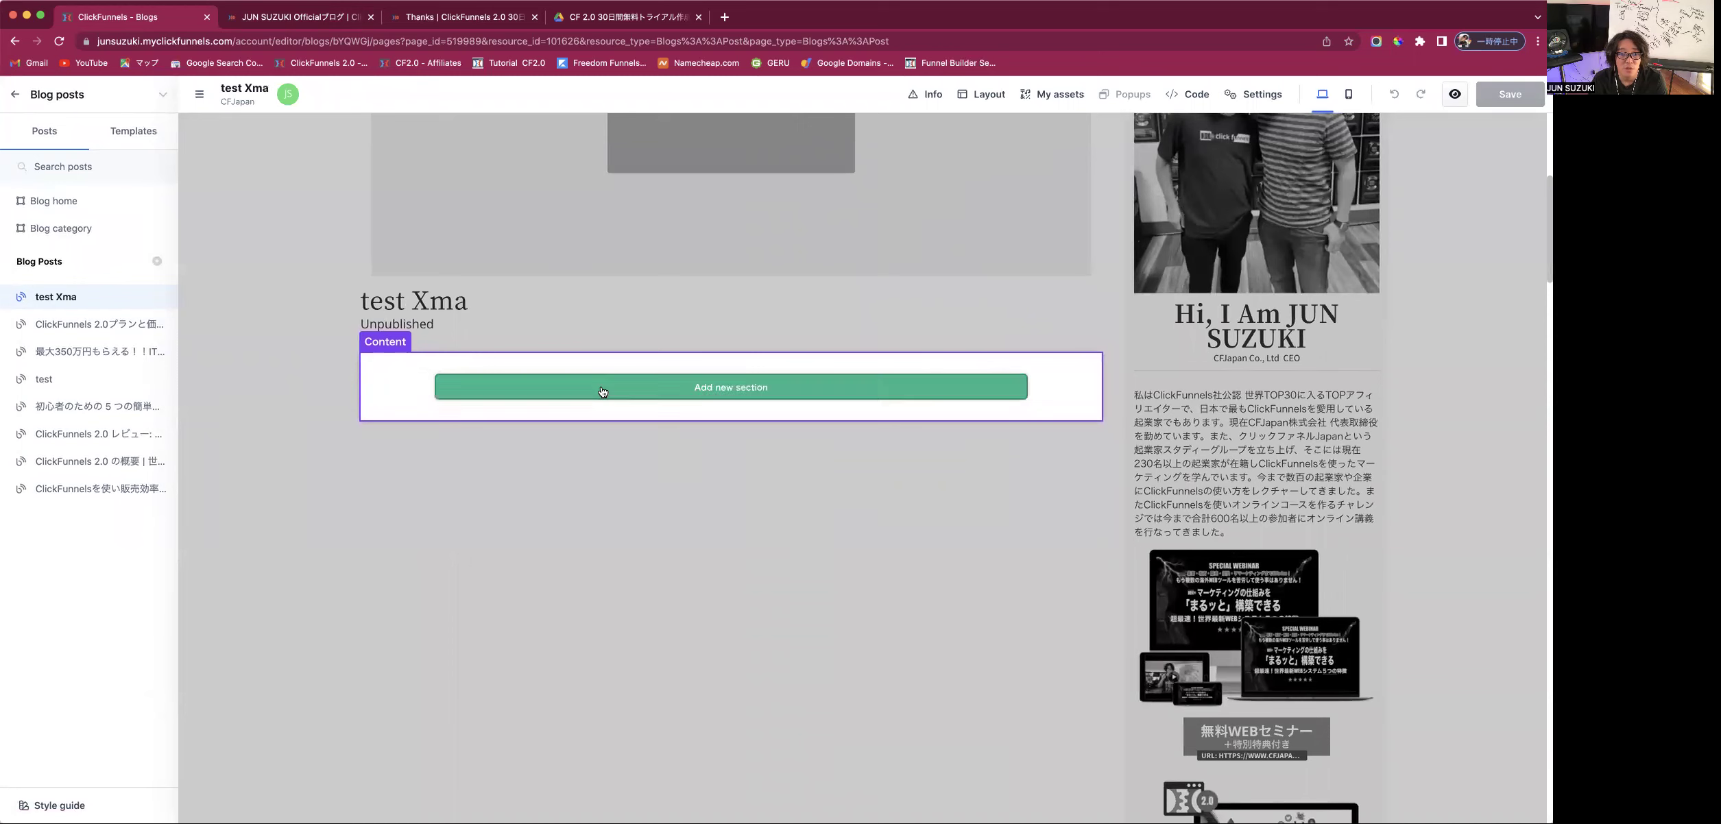
{"action": "left_click", "coordinate": [720, 388]}
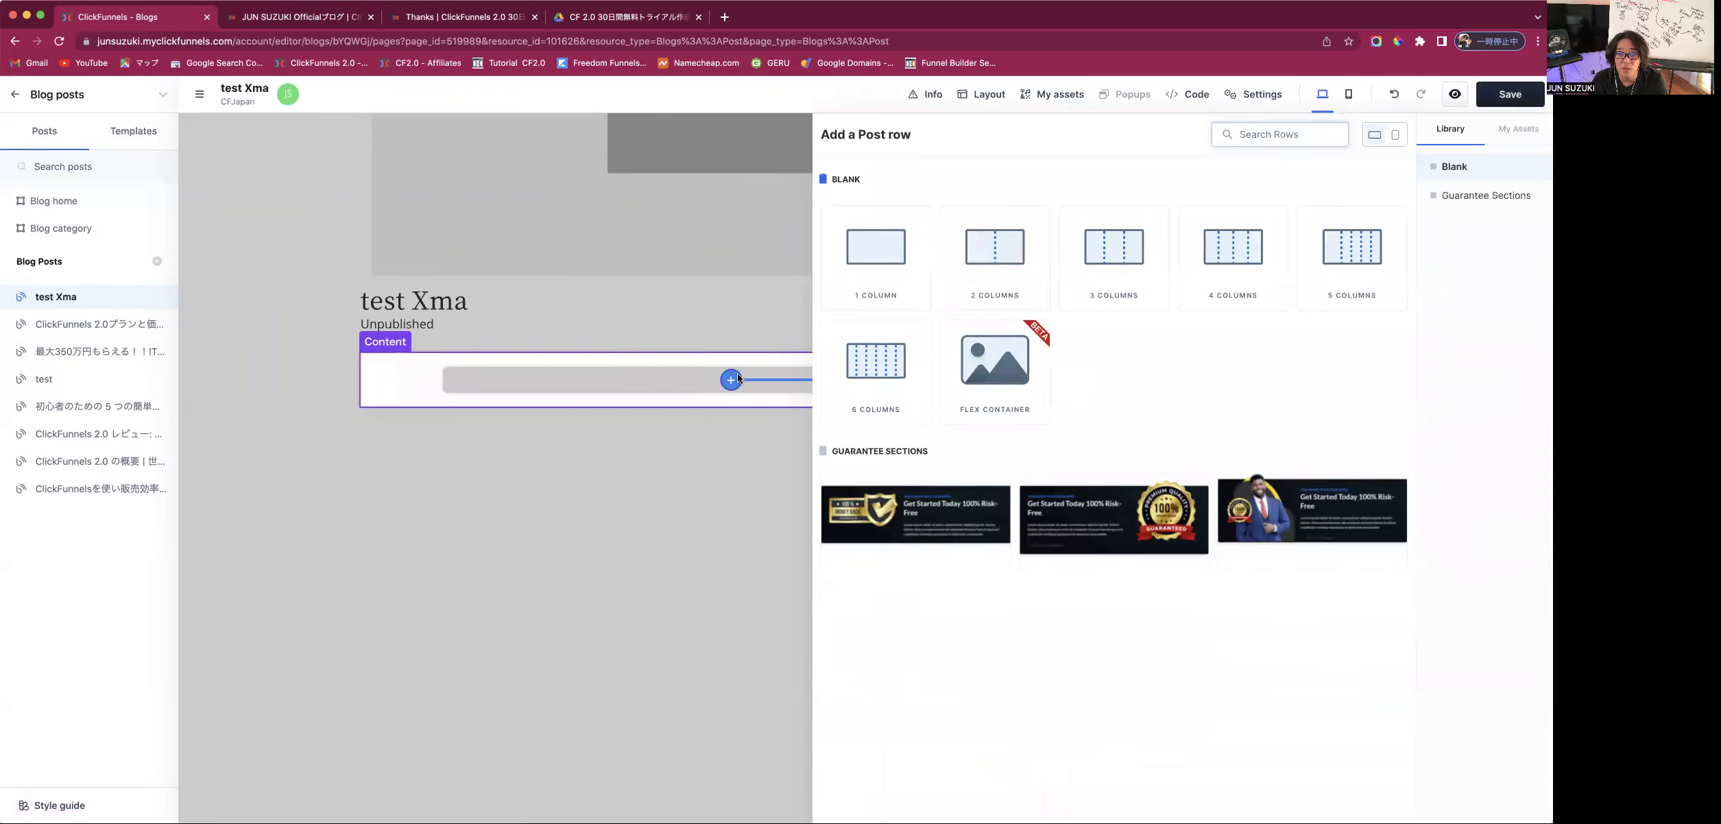
{"action": "left_click", "coordinate": [871, 262]}
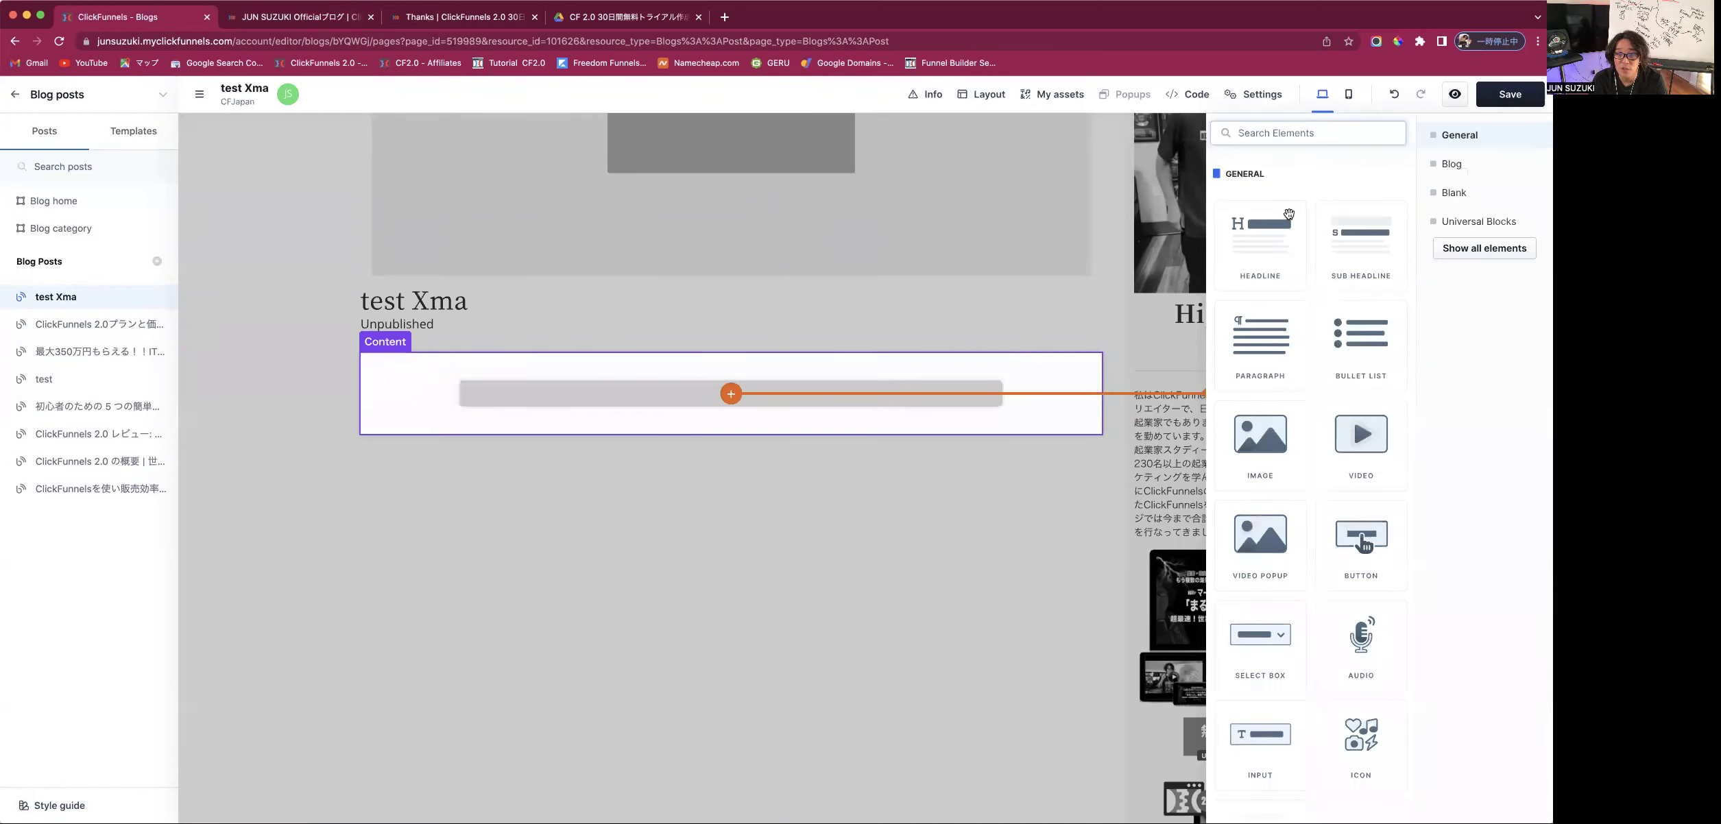
{"action": "left_click", "coordinate": [1358, 255]}
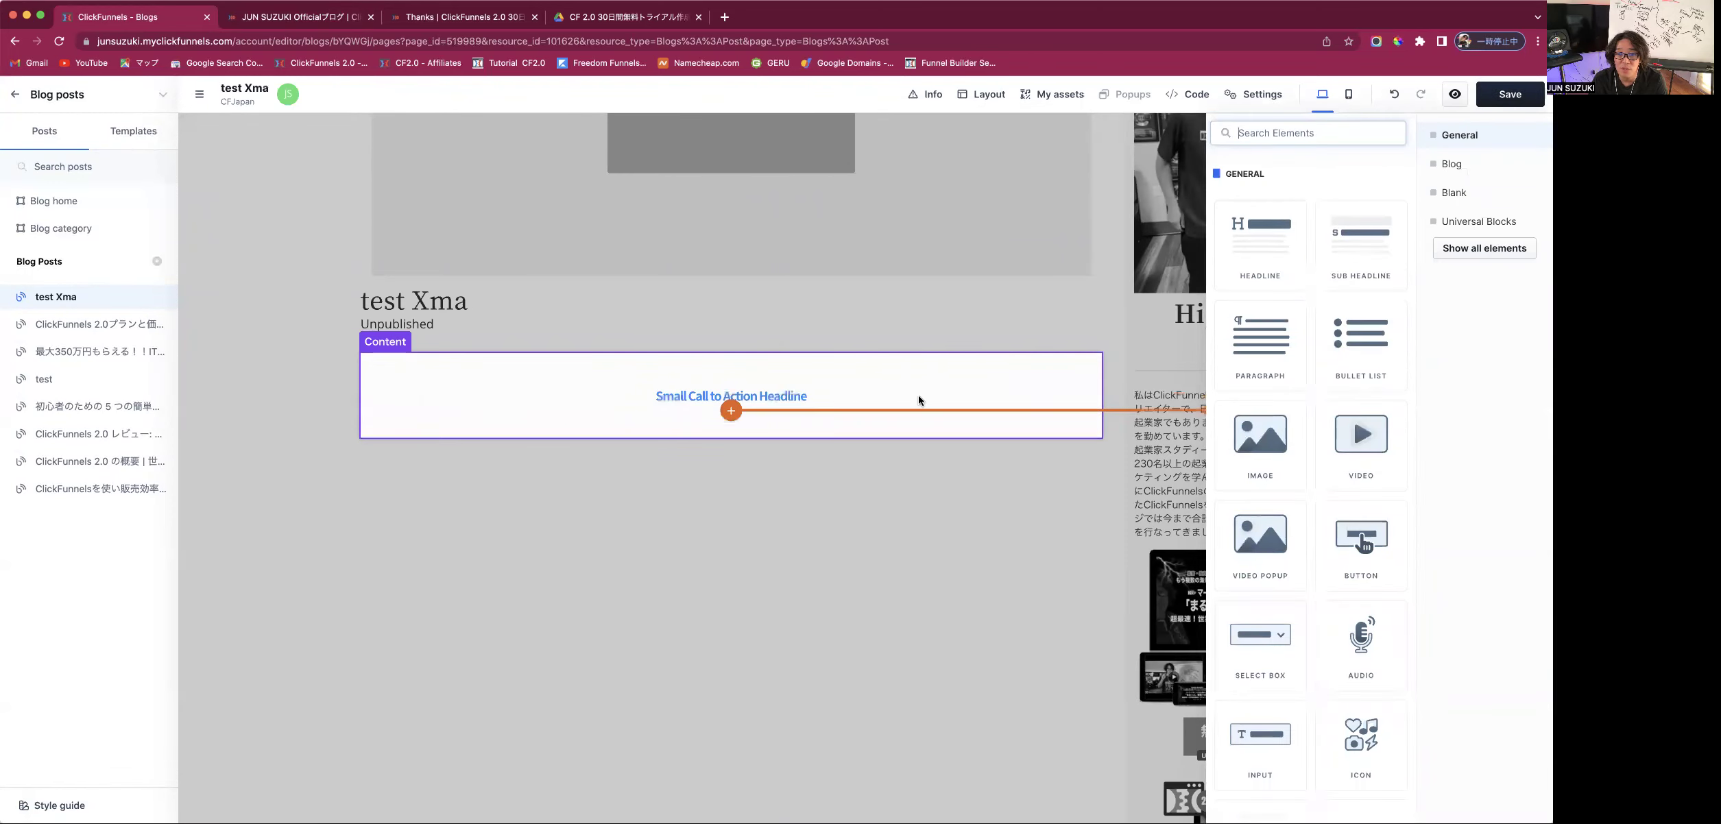
{"action": "left_click", "coordinate": [1361, 339]}
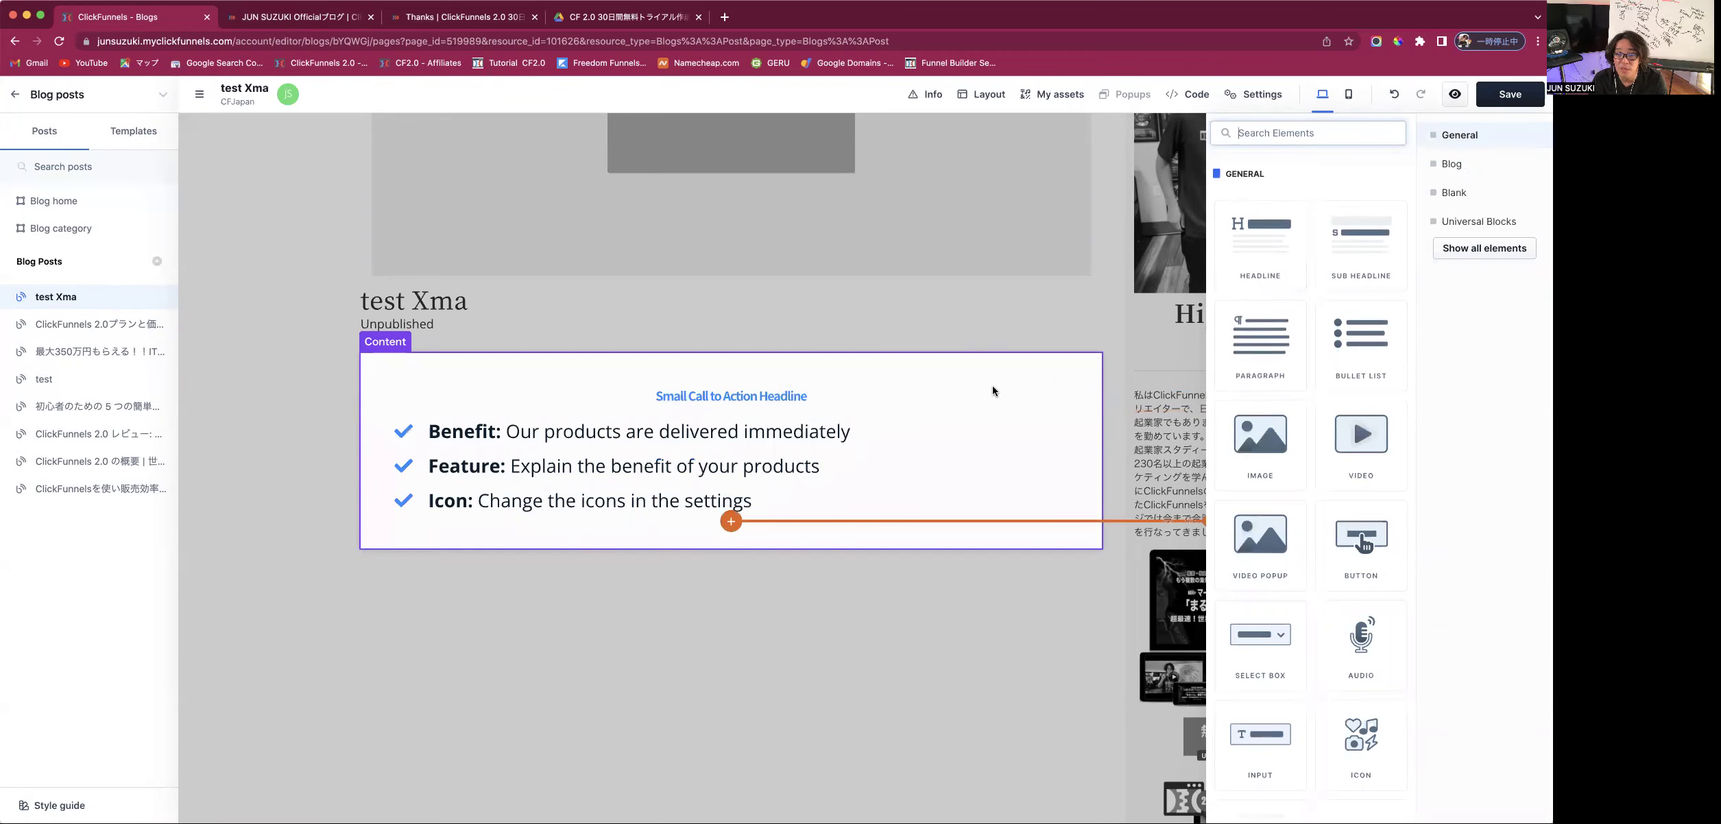
Override the sub headline's typography style and greatly enlarge its font size.
{"action": "left_click", "coordinate": [1062, 396]}
{"action": "left_click", "coordinate": [1013, 419]}
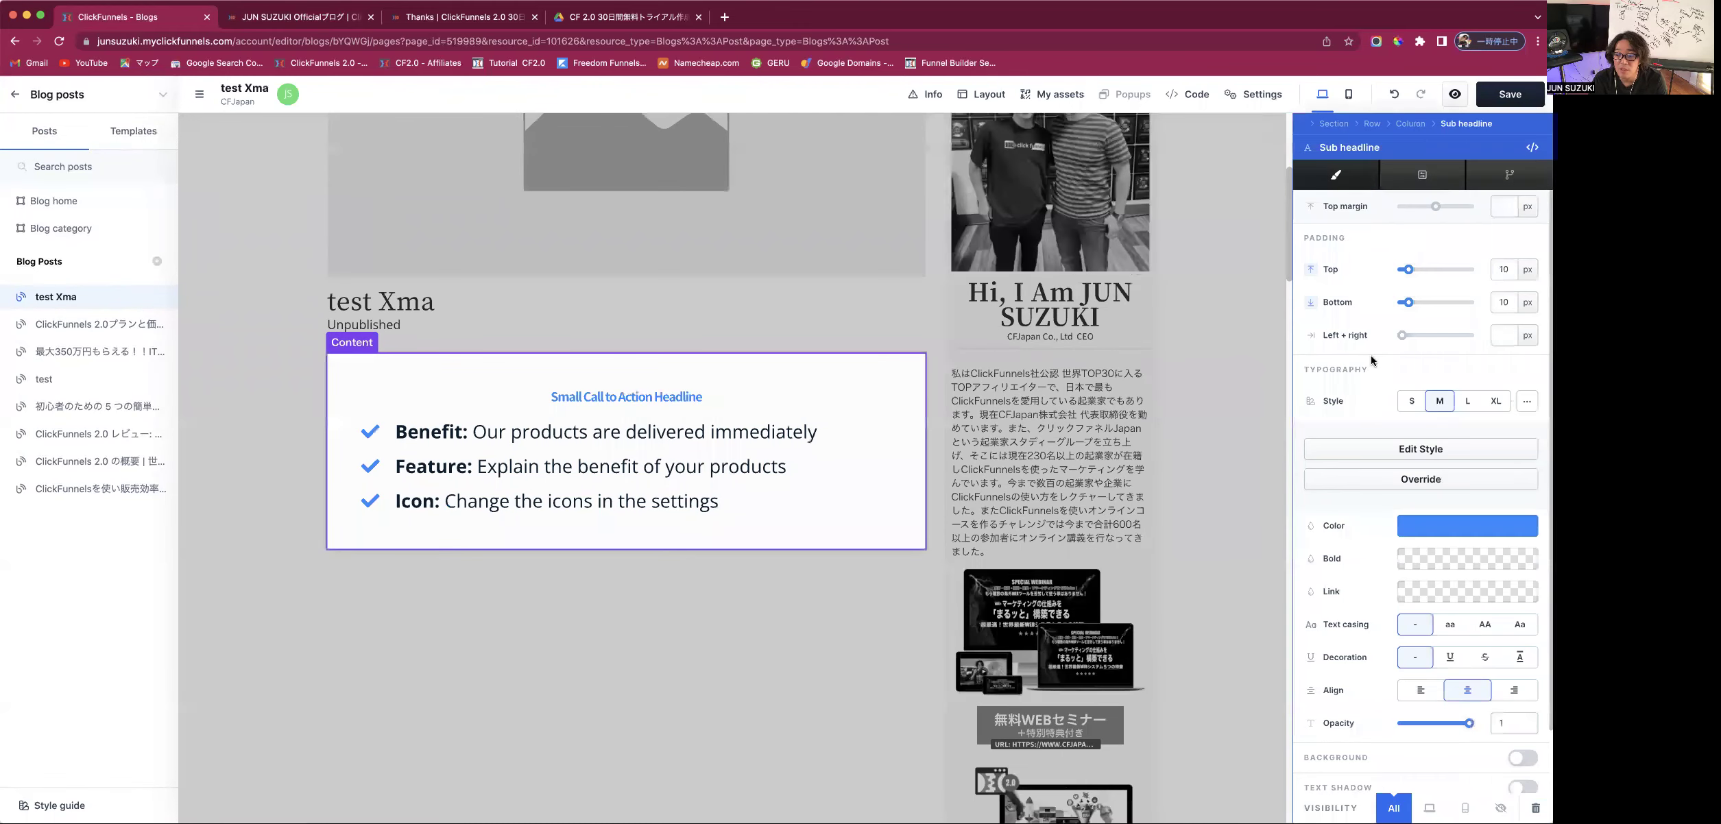
{"action": "scroll", "coordinate": [1378, 397], "scroll_direction": "down", "scroll_amount": 2}
{"action": "left_click", "coordinate": [1412, 408]}
{"action": "scroll", "coordinate": [1405, 384], "scroll_direction": "down", "scroll_amount": 3}
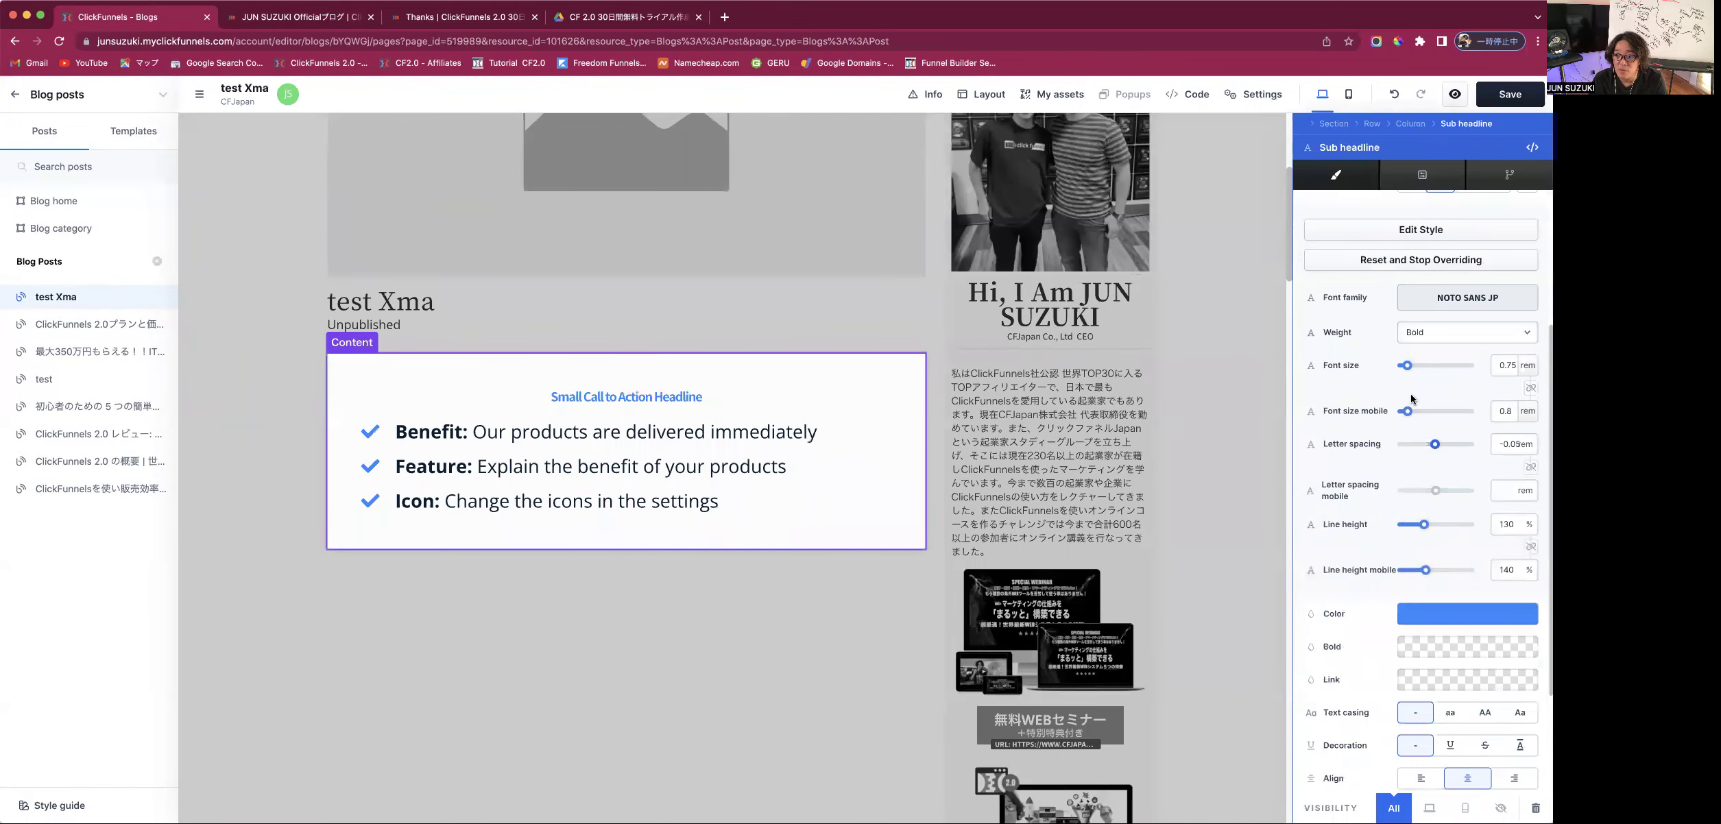
{"action": "left_click_drag", "start_coordinate": [1408, 373], "coordinate": [1425, 373]}
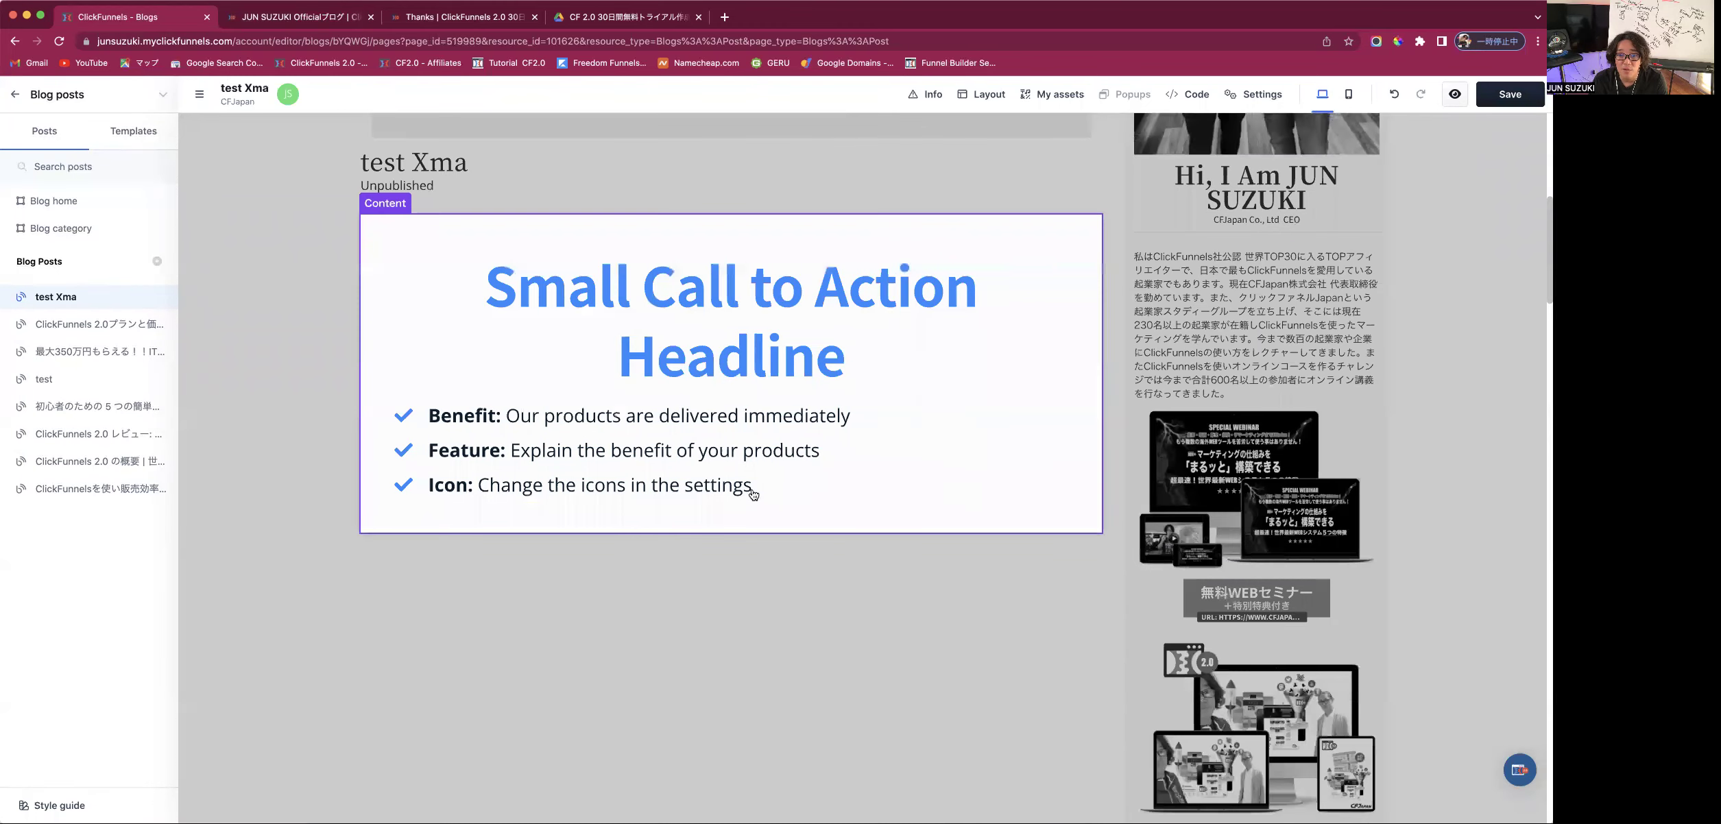
Insert an image below the bullet list and a video between the sub headline and the bullet list.
{"action": "left_click", "coordinate": [730, 495]}
{"action": "left_click_drag", "start_coordinate": [1260, 433], "coordinate": [923, 476]}
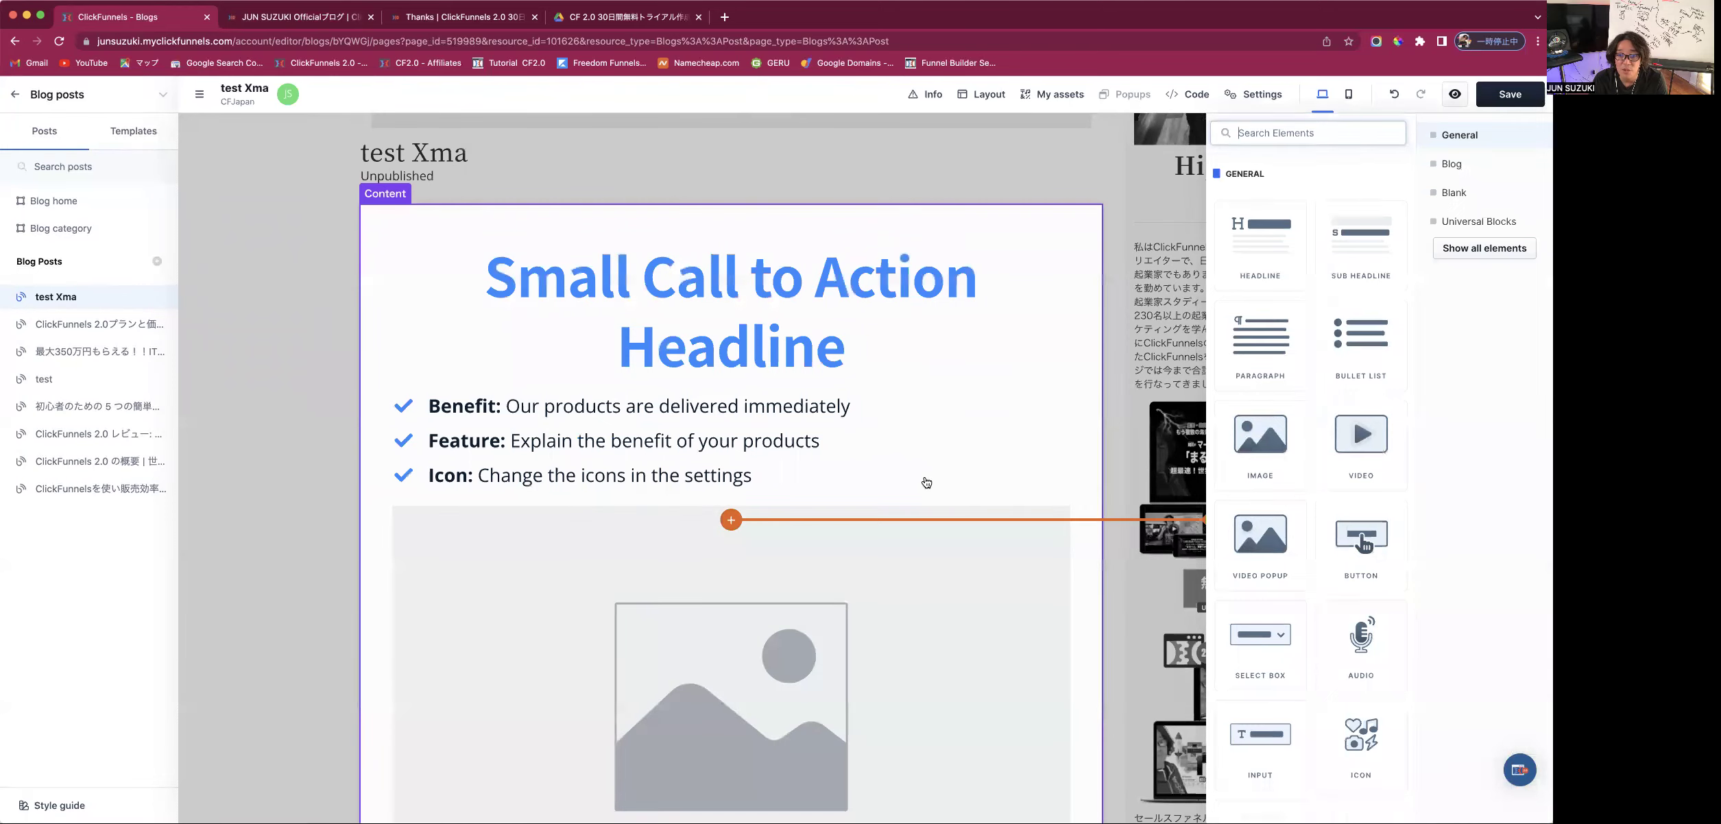
{"action": "left_click", "coordinate": [731, 285]}
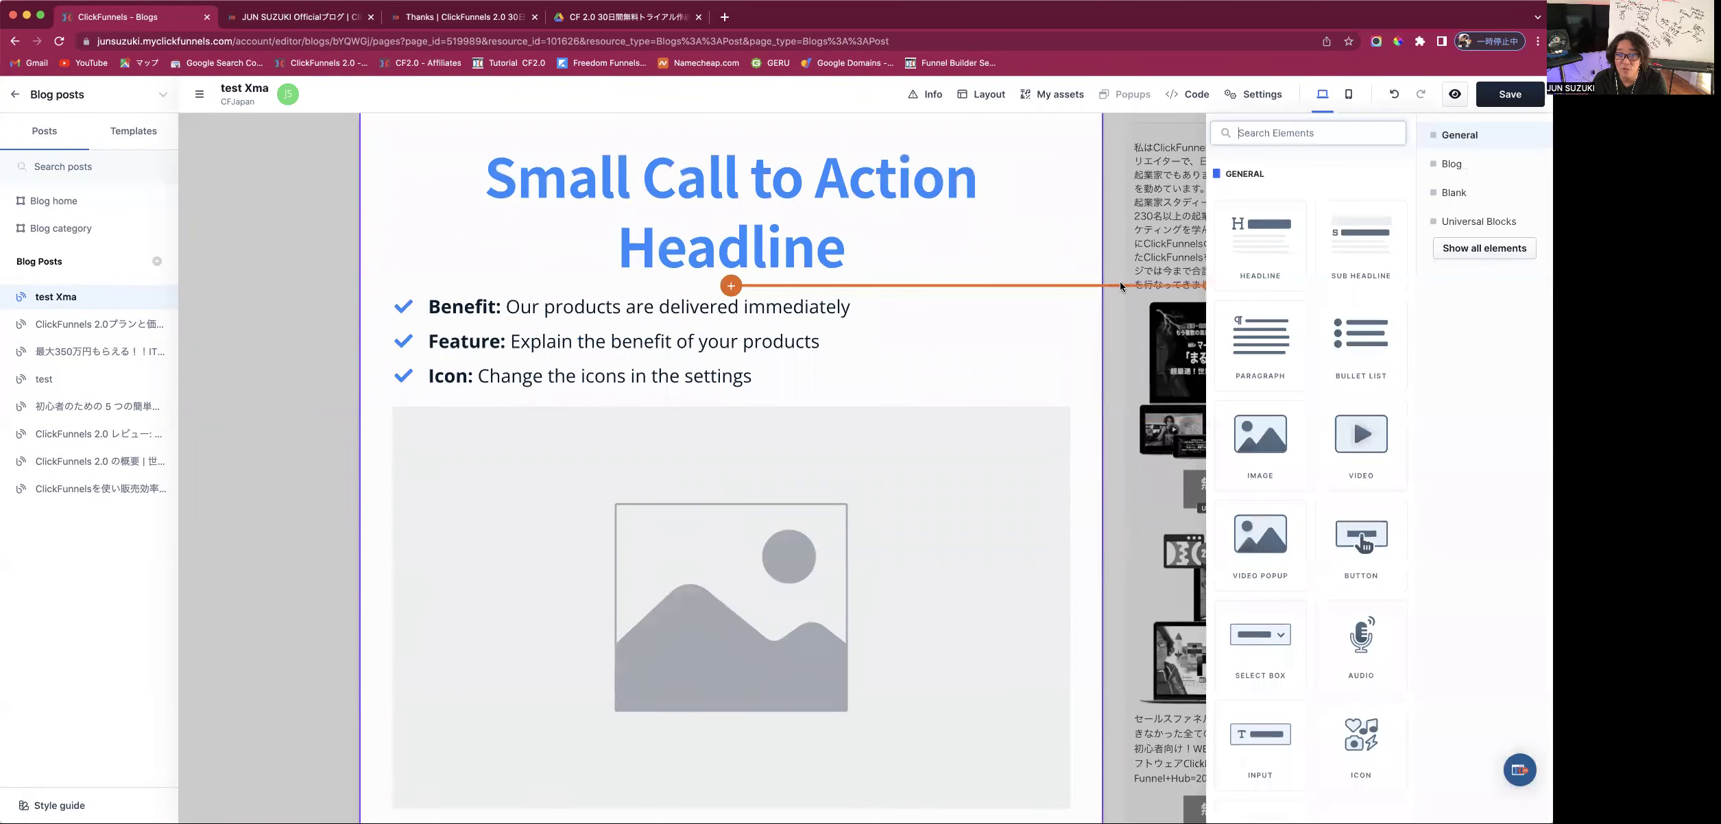
{"action": "left_click", "coordinate": [1341, 446]}
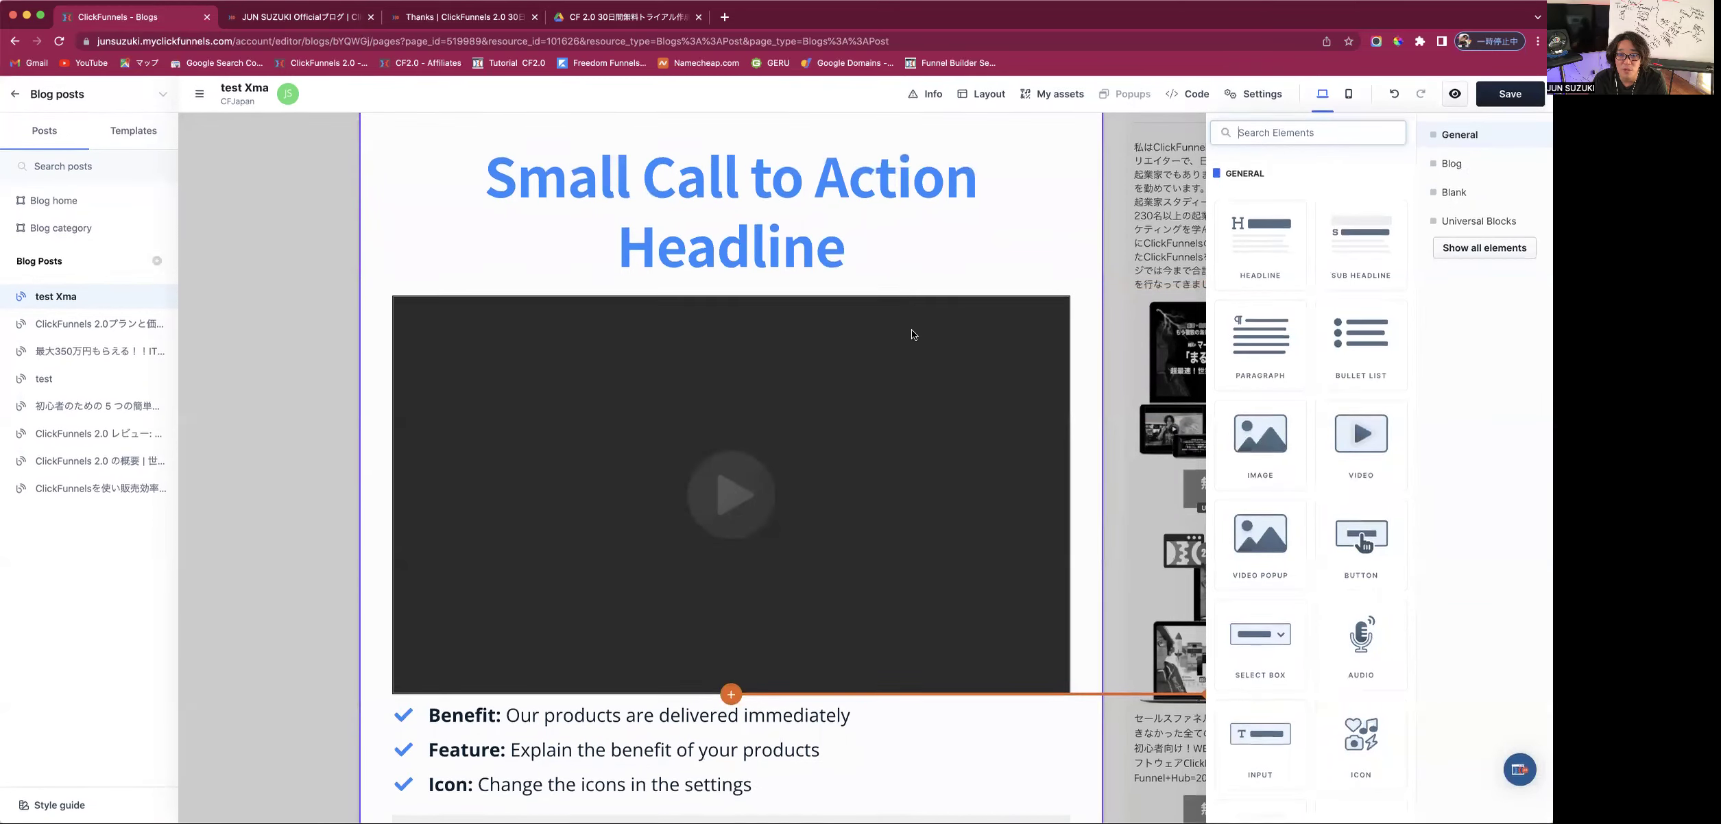
{"action": "left_click", "coordinate": [883, 383]}
Check the post's layout, save it, and return to the blog's list of posts.
{"action": "scroll", "coordinate": [882, 383], "scroll_direction": "down", "scroll_amount": 8}
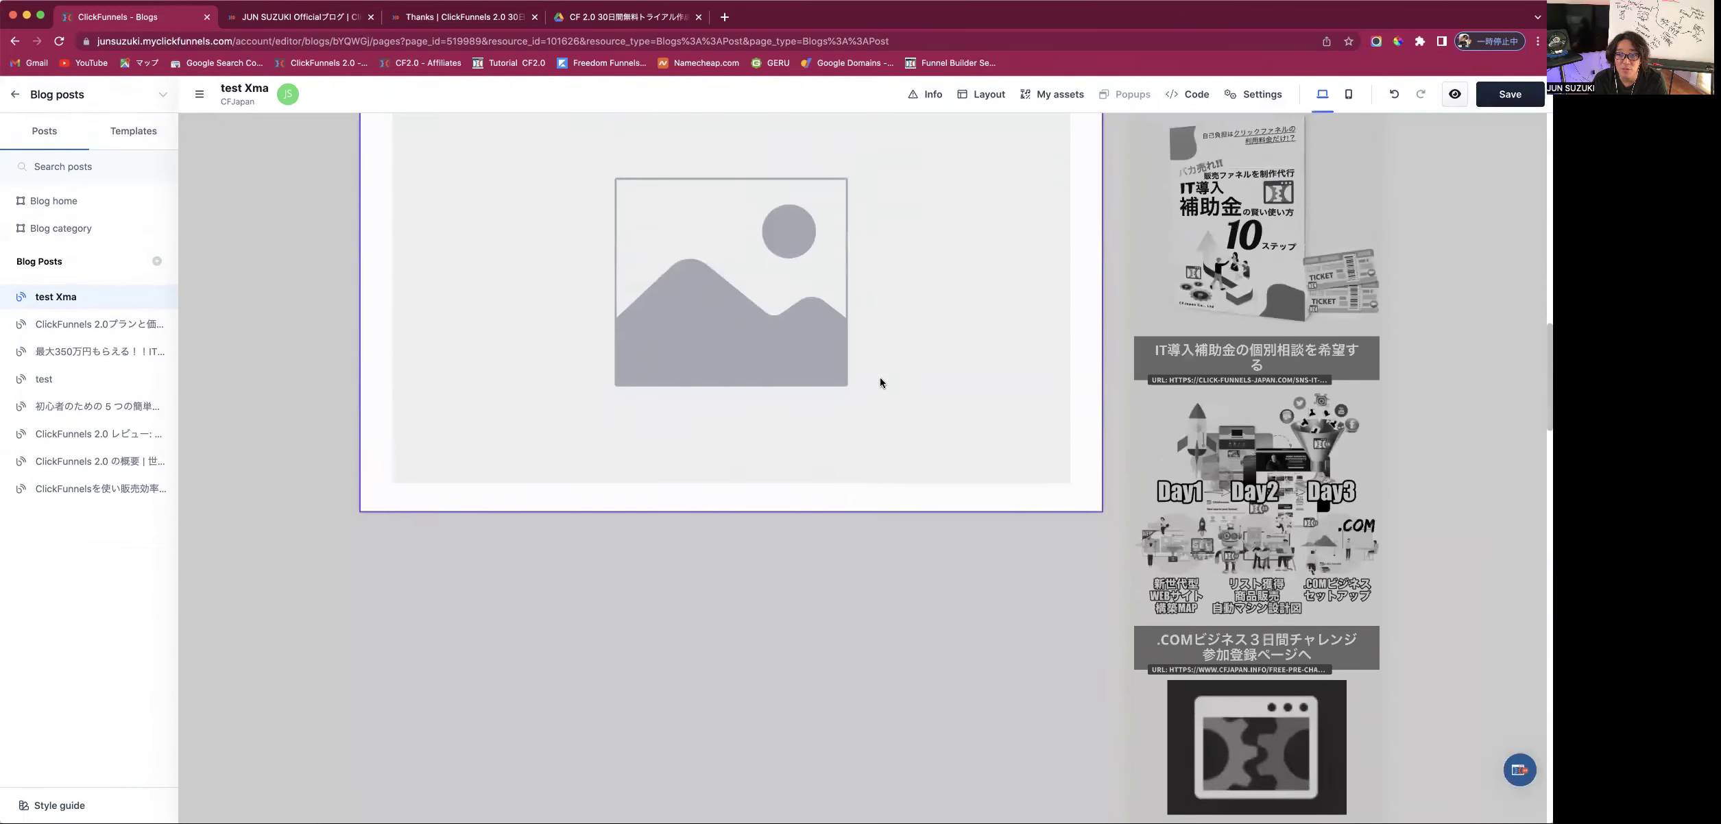
{"action": "scroll", "coordinate": [883, 383], "scroll_direction": "up", "scroll_amount": 9}
{"action": "scroll", "coordinate": [882, 383], "scroll_direction": "up", "scroll_amount": 4}
{"action": "scroll", "coordinate": [882, 383], "scroll_direction": "down", "scroll_amount": 9}
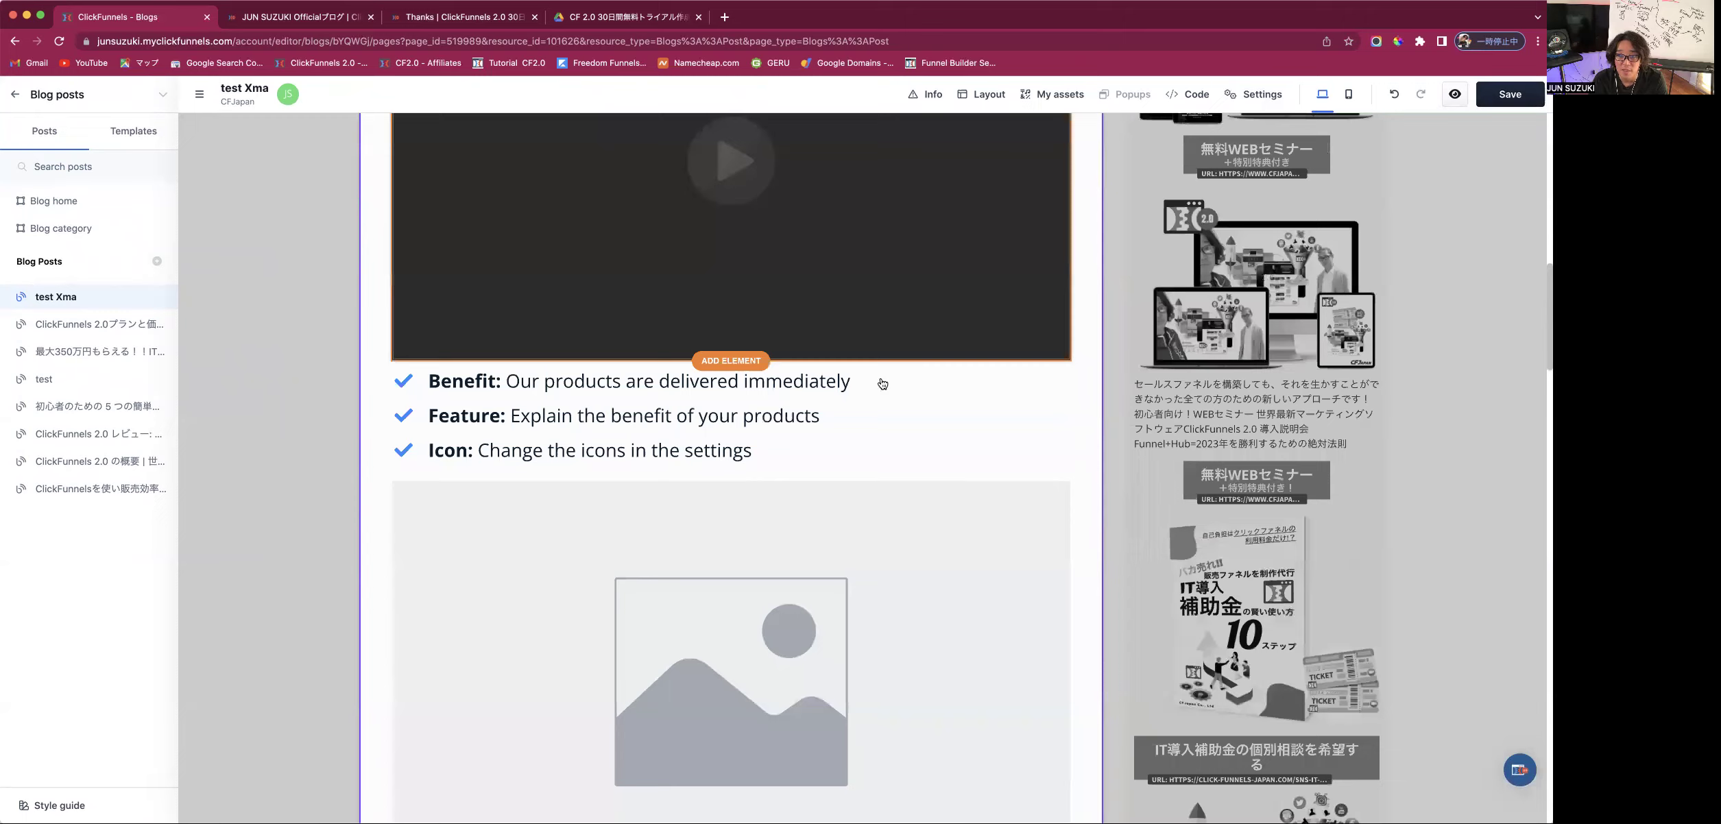
{"action": "scroll", "coordinate": [882, 383], "scroll_direction": "up", "scroll_amount": 8}
{"action": "left_click", "coordinate": [1510, 96]}
{"action": "scroll", "coordinate": [266, 309], "scroll_direction": "up", "scroll_amount": 3}
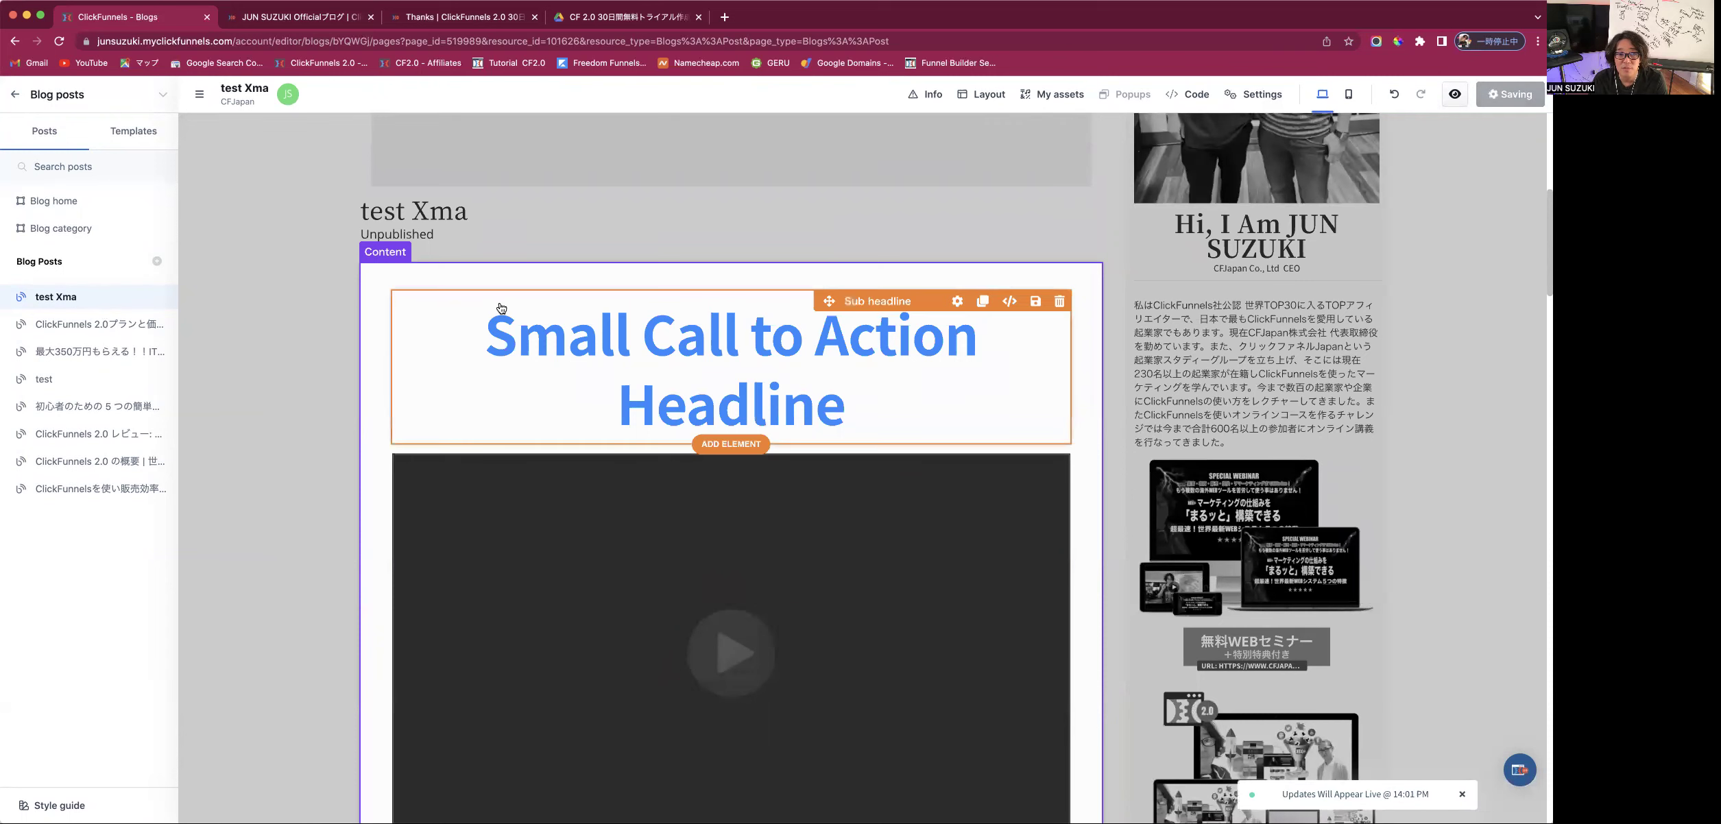
{"action": "left_click", "coordinate": [15, 95]}
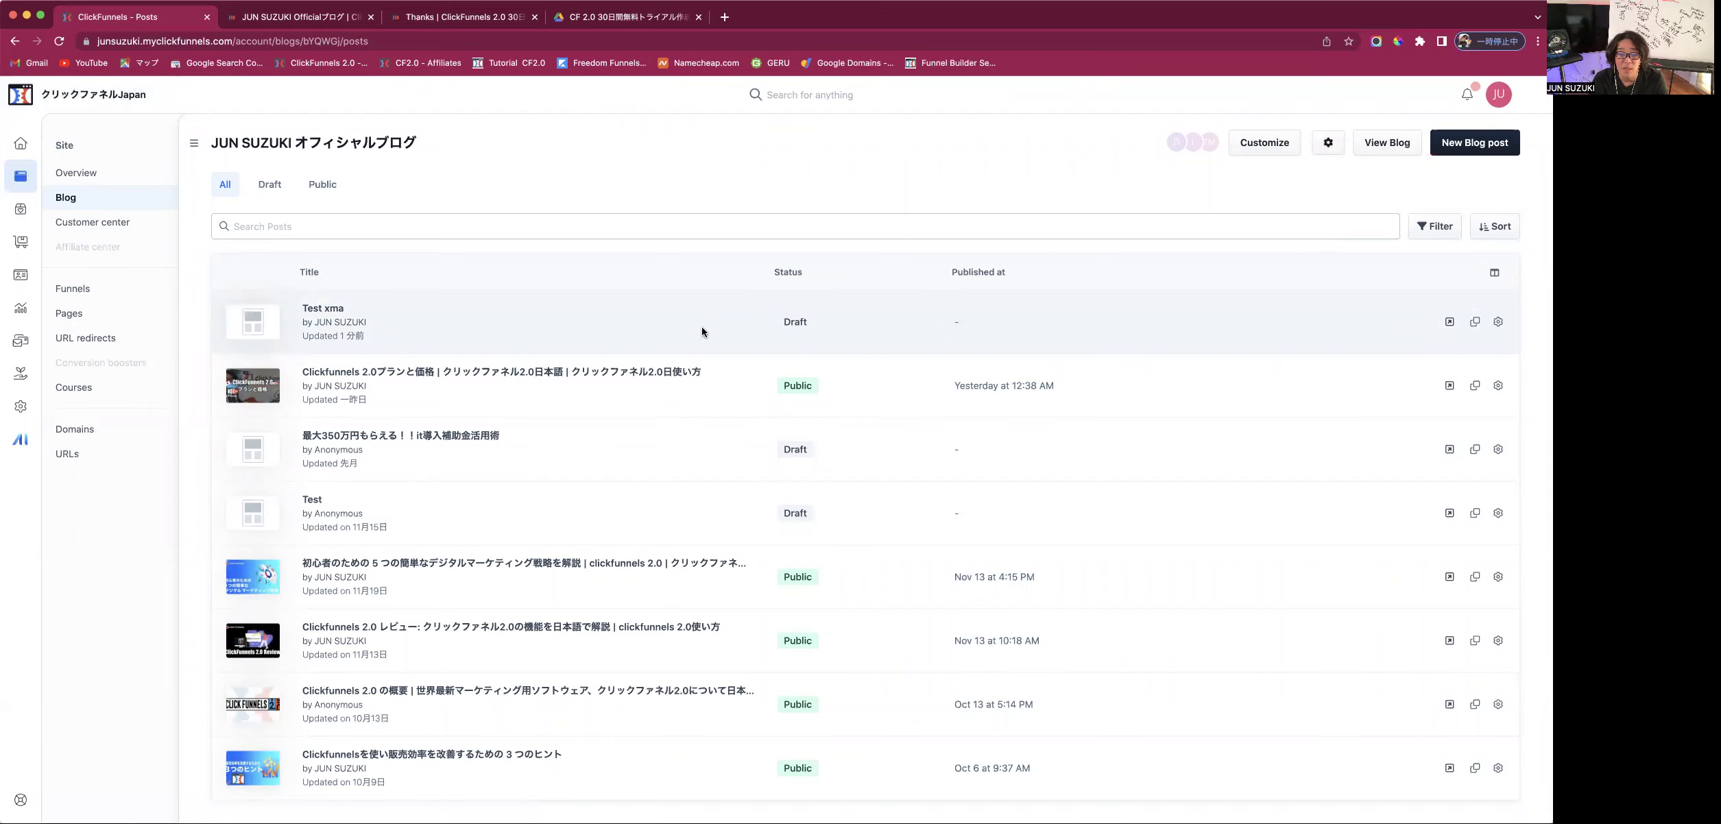
Open the settings of the Test xma draft and highlight its URL in the search listing preview.
{"action": "left_click", "coordinate": [1497, 324]}
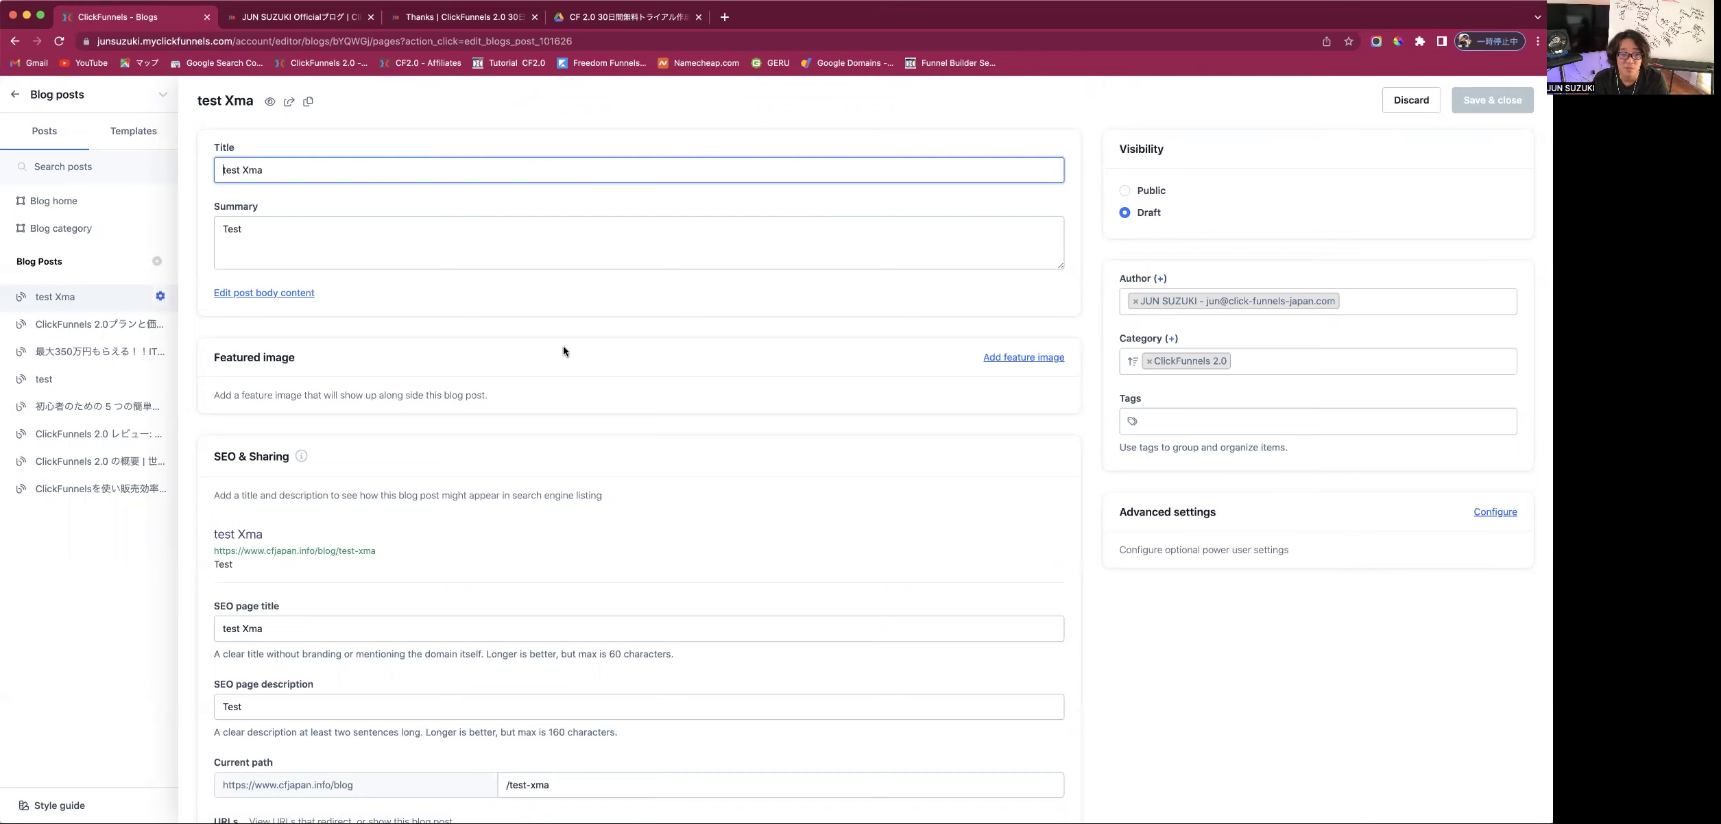
{"action": "scroll", "coordinate": [563, 346], "scroll_direction": "down", "scroll_amount": 2}
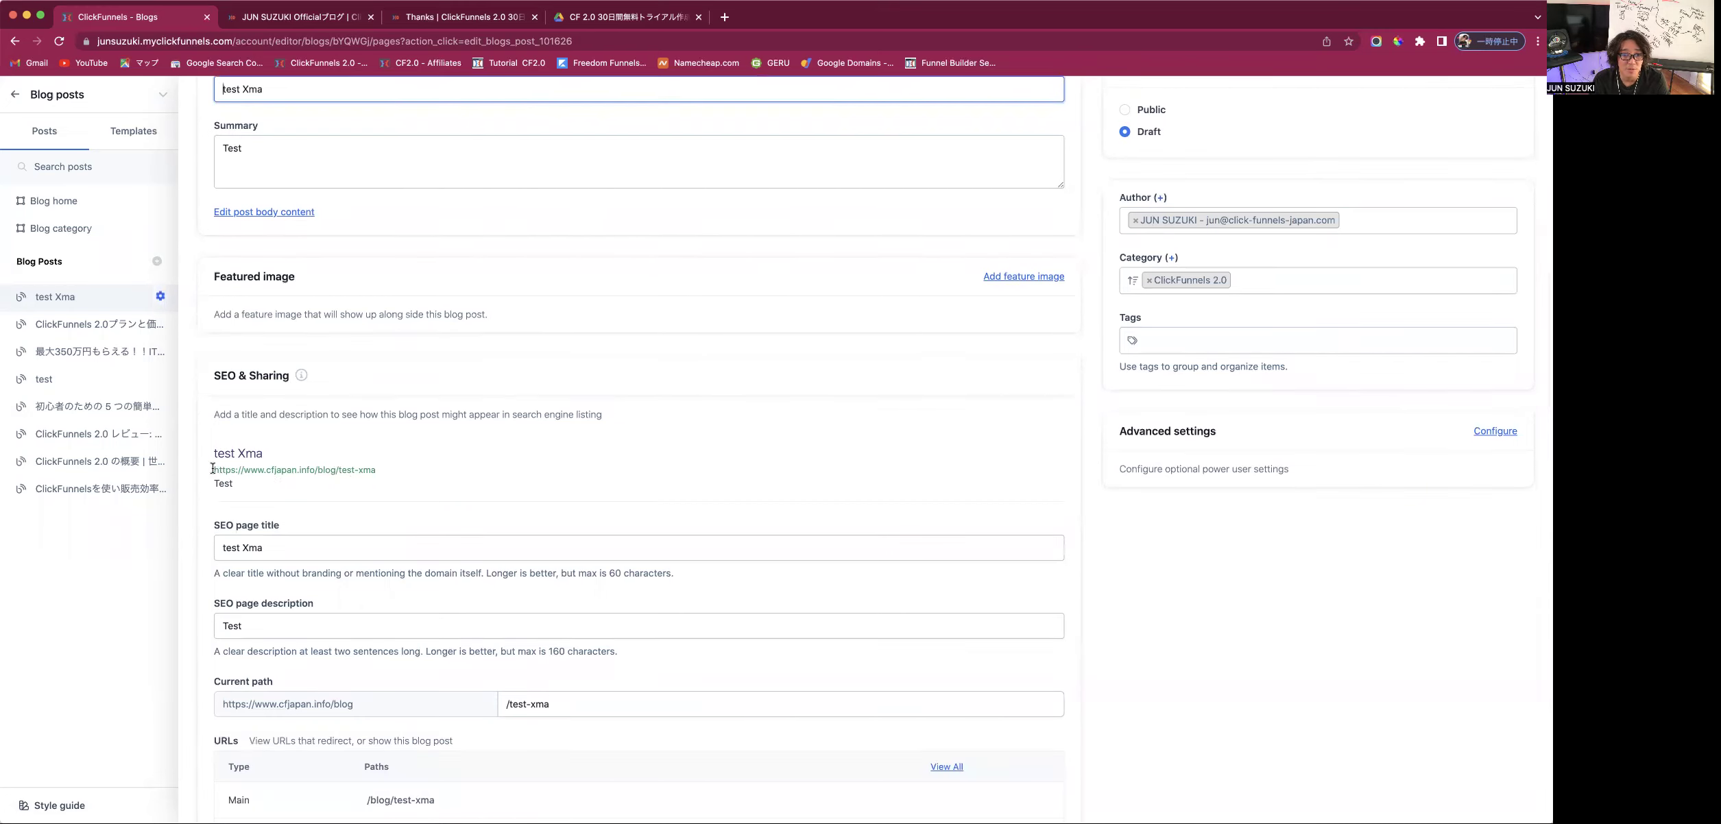
{"action": "left_click_drag", "start_coordinate": [213, 468], "coordinate": [426, 471]}
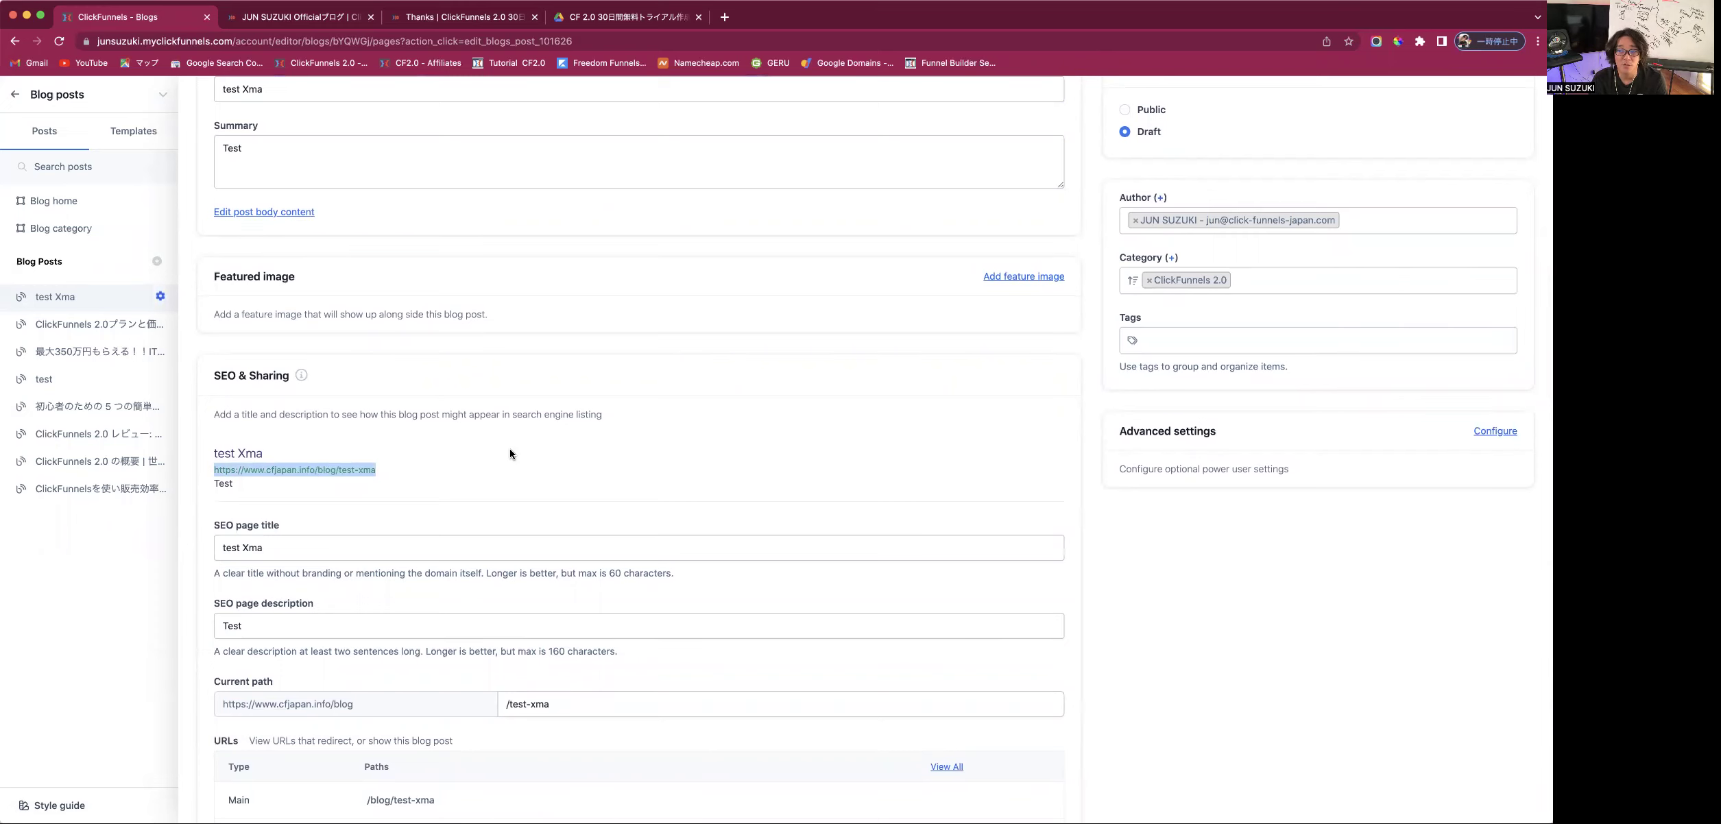
{"action": "scroll", "coordinate": [509, 453], "scroll_direction": "up", "scroll_amount": 1}
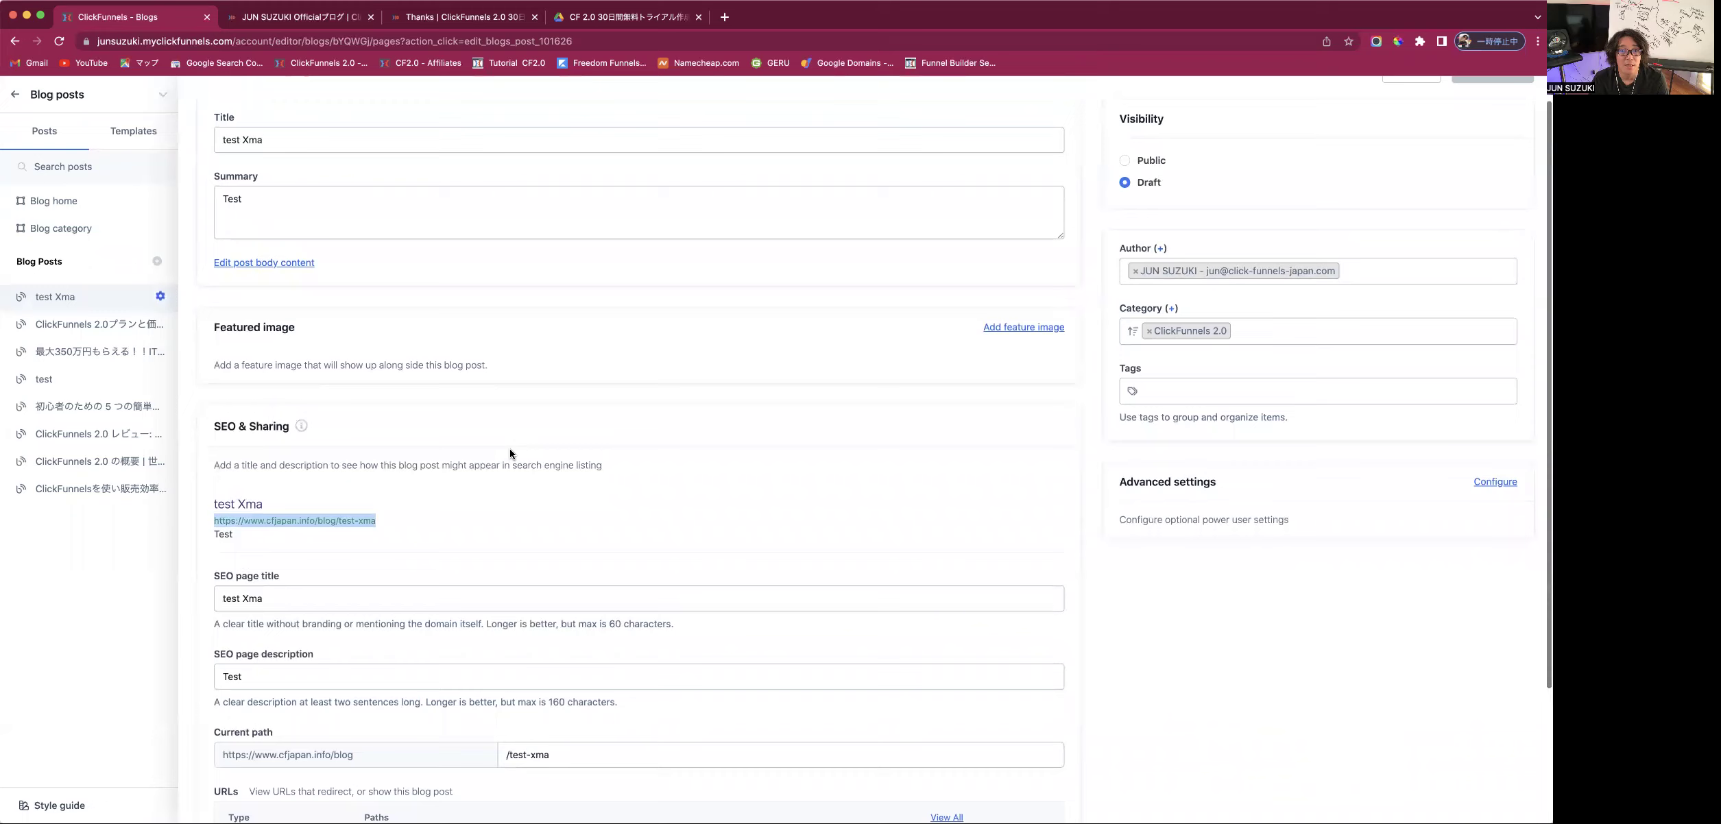
Switch to the live blog and open the ClickFunnels 2.0 plans and pricing post to review its content.
{"action": "left_click", "coordinate": [336, 25]}
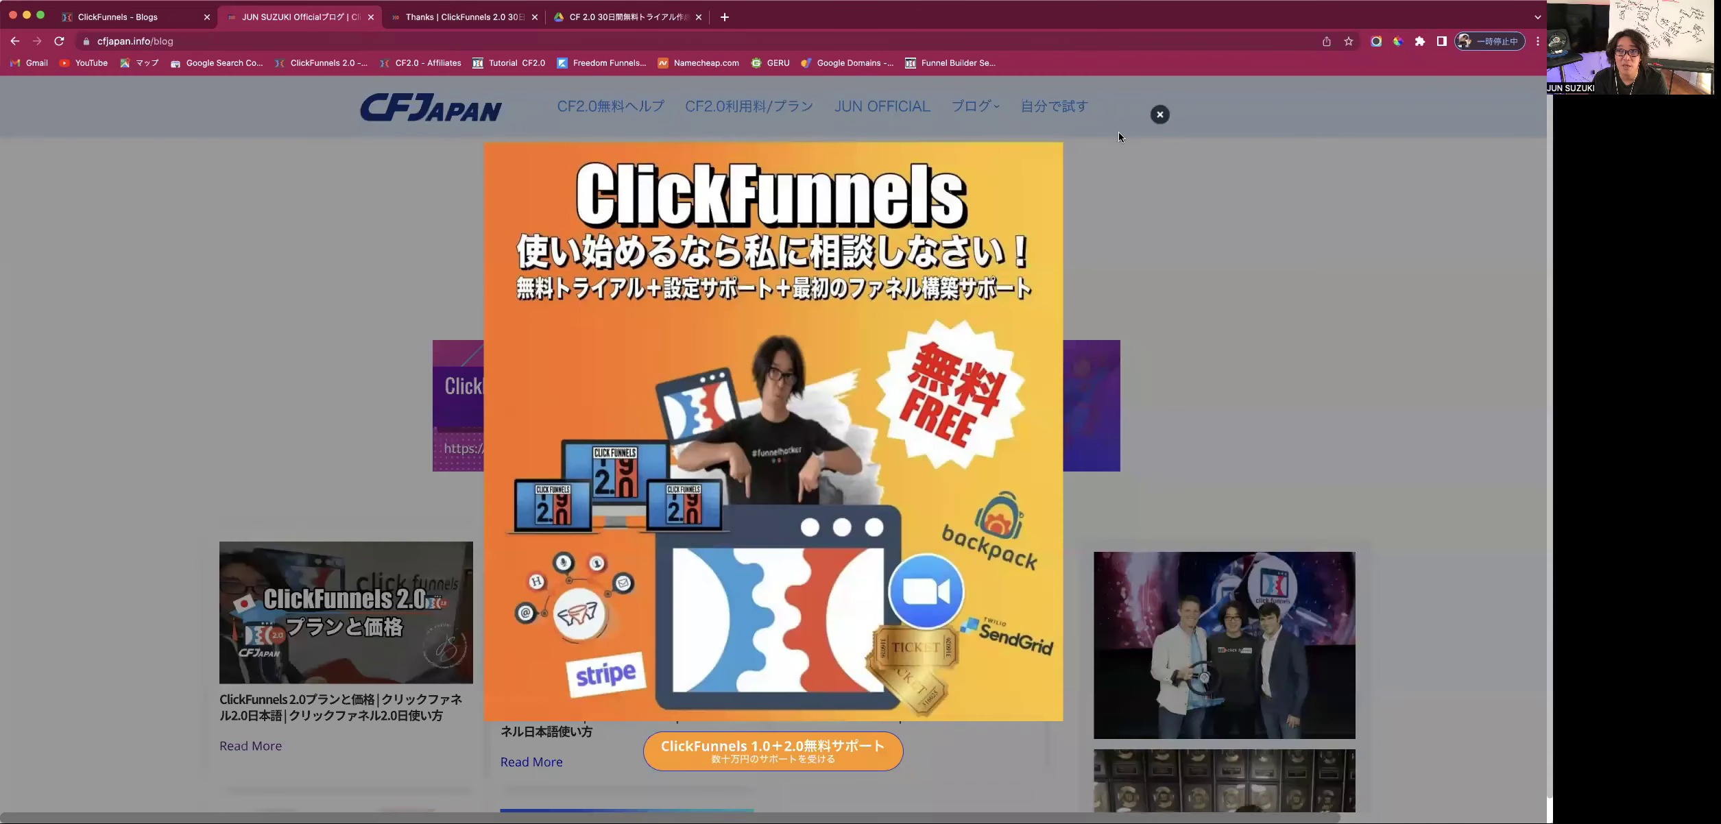
{"action": "scroll", "coordinate": [845, 274], "scroll_direction": "down", "scroll_amount": 4}
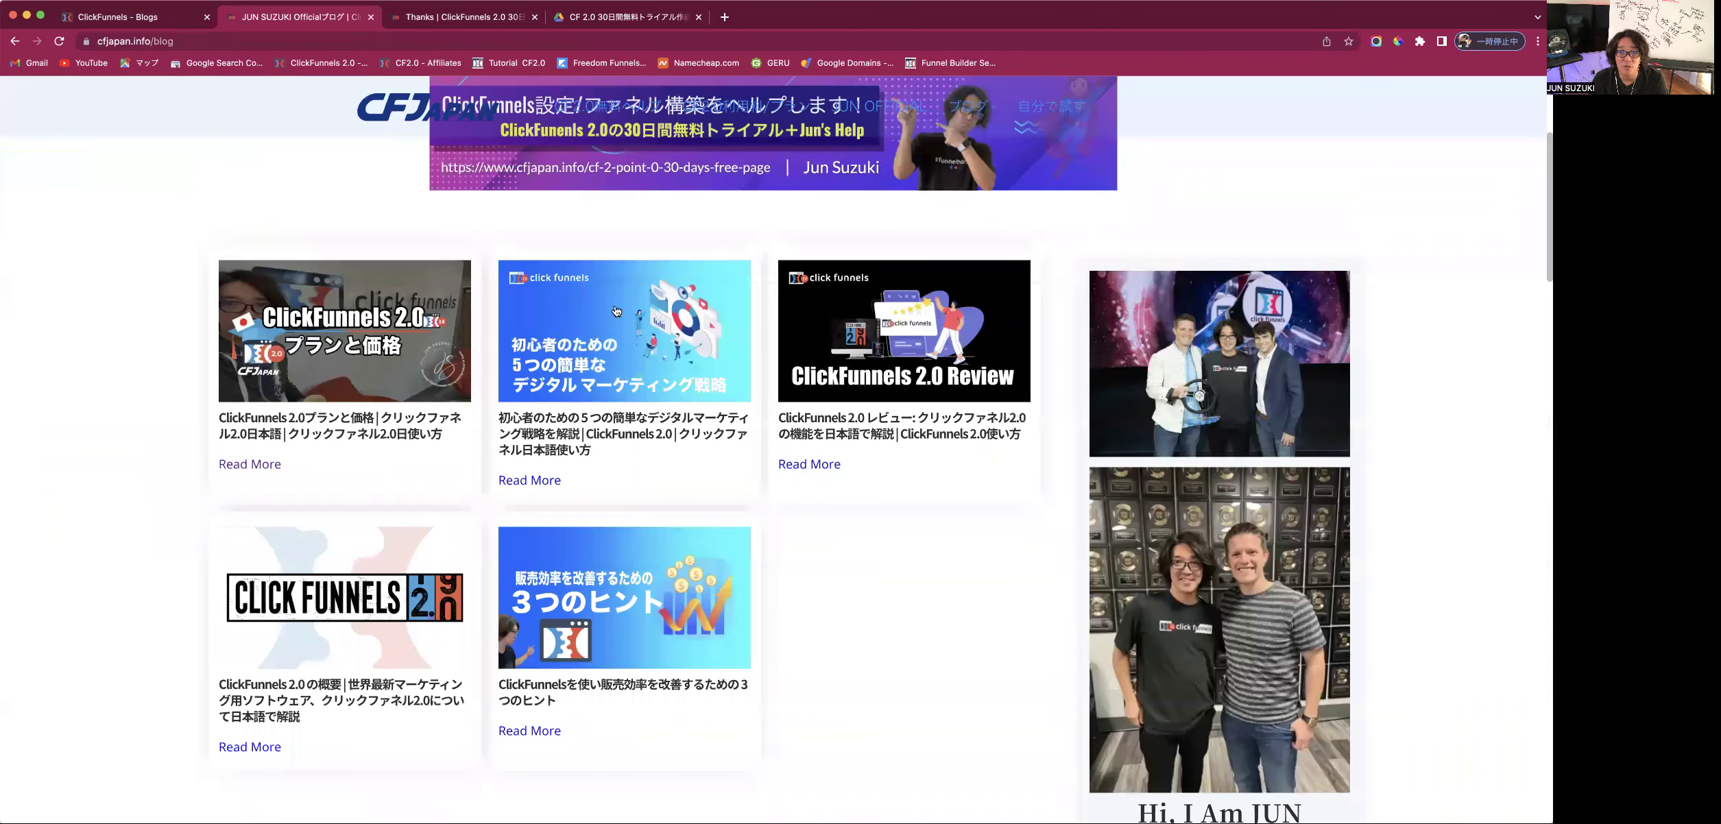
{"action": "left_click", "coordinate": [396, 320]}
{"action": "scroll", "coordinate": [532, 343], "scroll_direction": "down", "scroll_amount": 8}
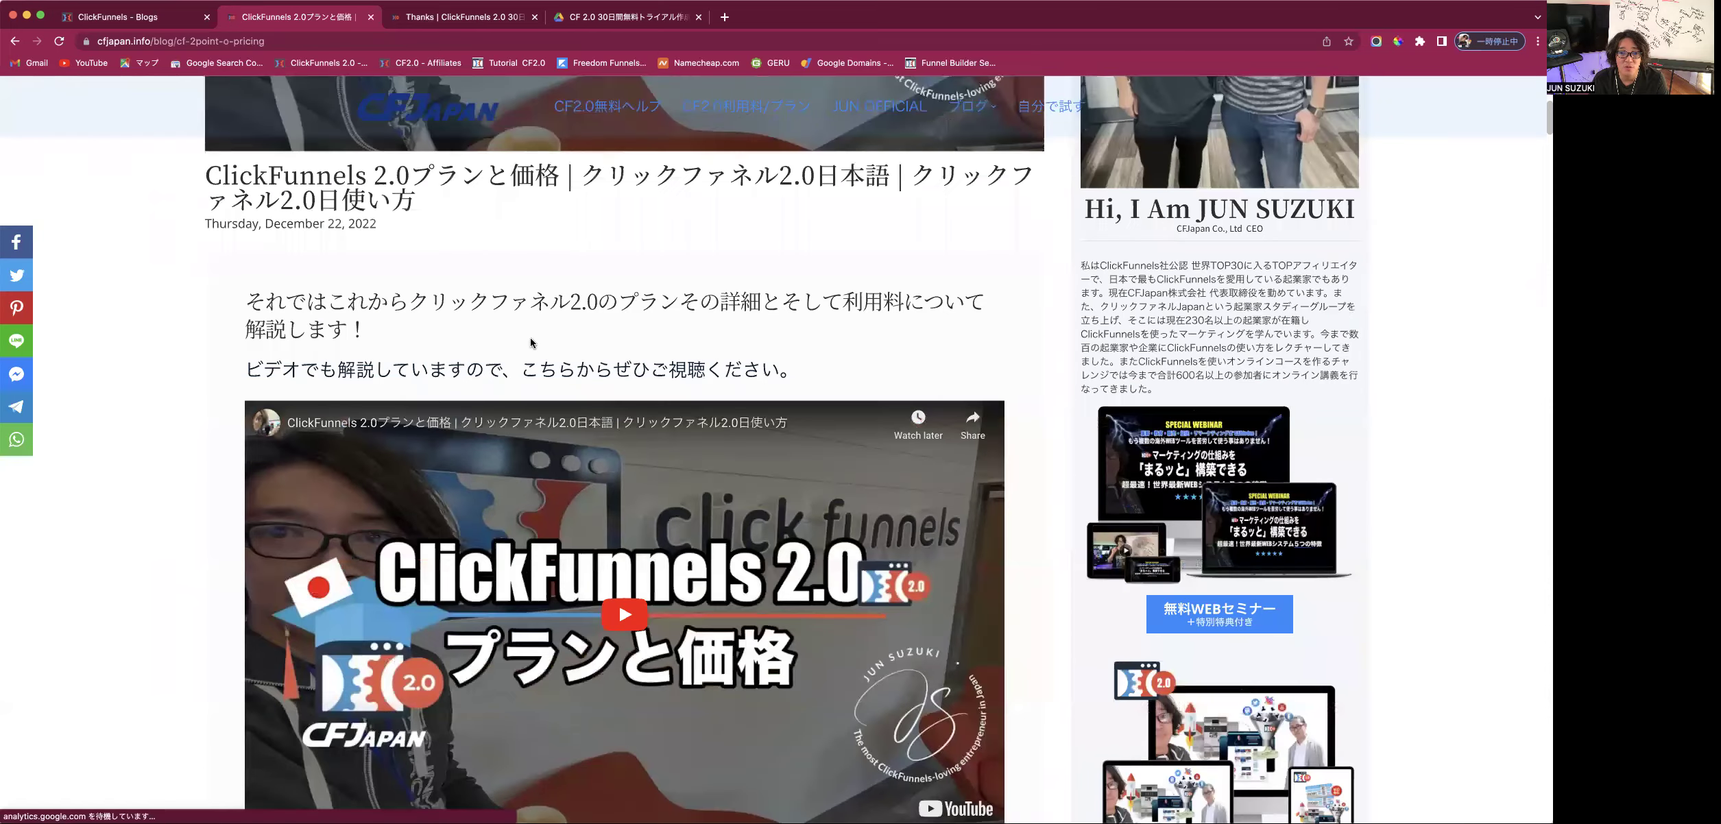
{"action": "scroll", "coordinate": [531, 339], "scroll_direction": "down", "scroll_amount": 10}
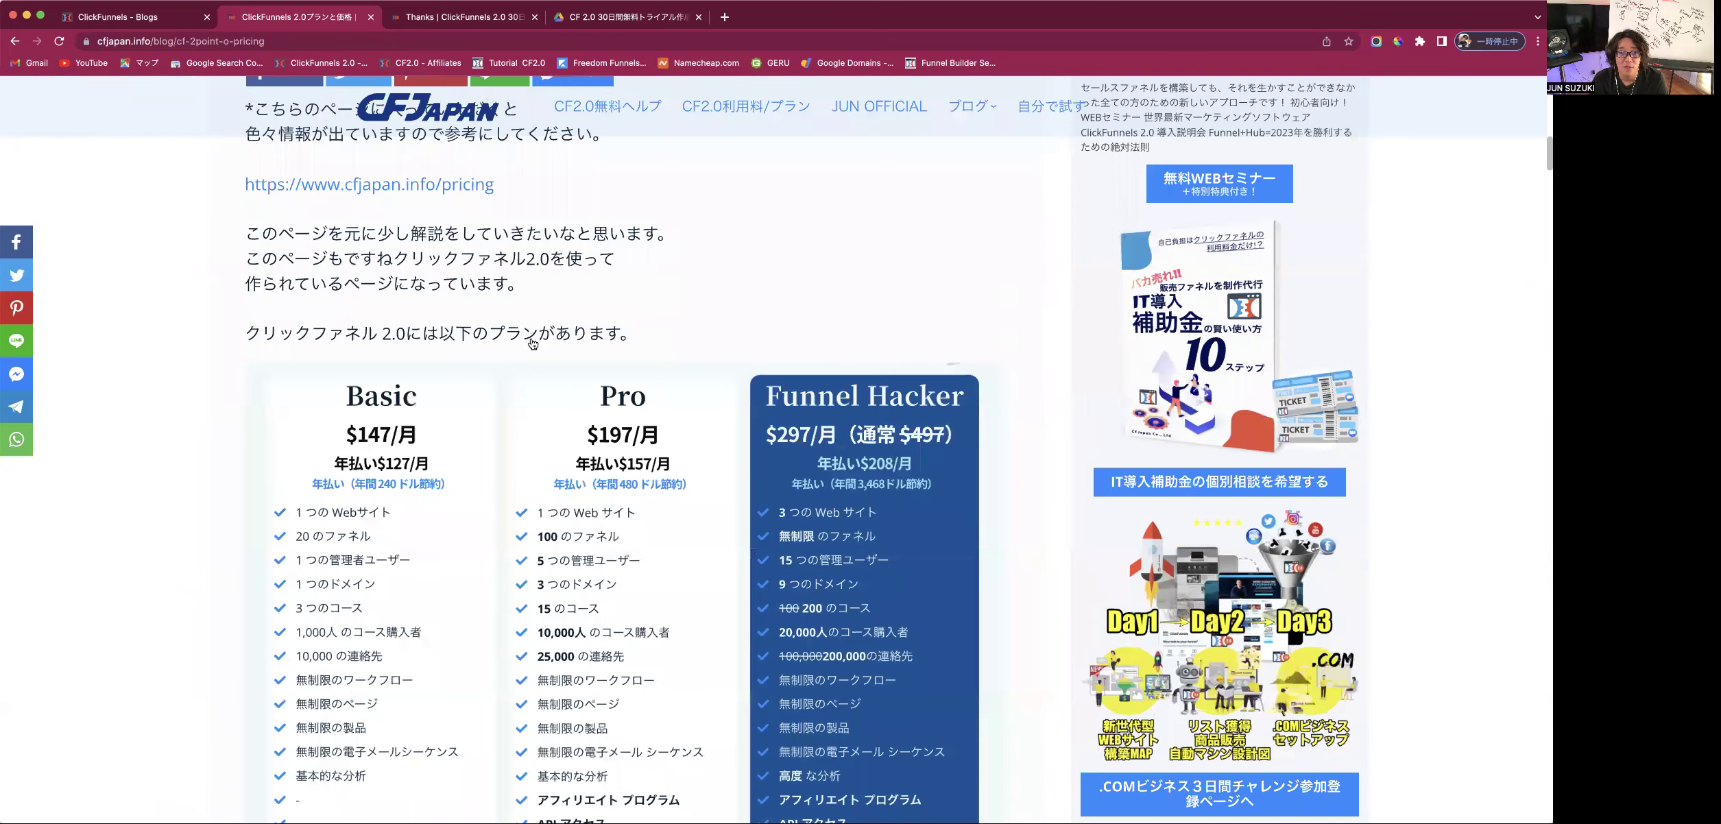
Examine the published pricing post's body, from the video and introductory text through the plan comparison table to the price differences section.
{"action": "scroll", "coordinate": [532, 344], "scroll_direction": "up", "scroll_amount": 6}
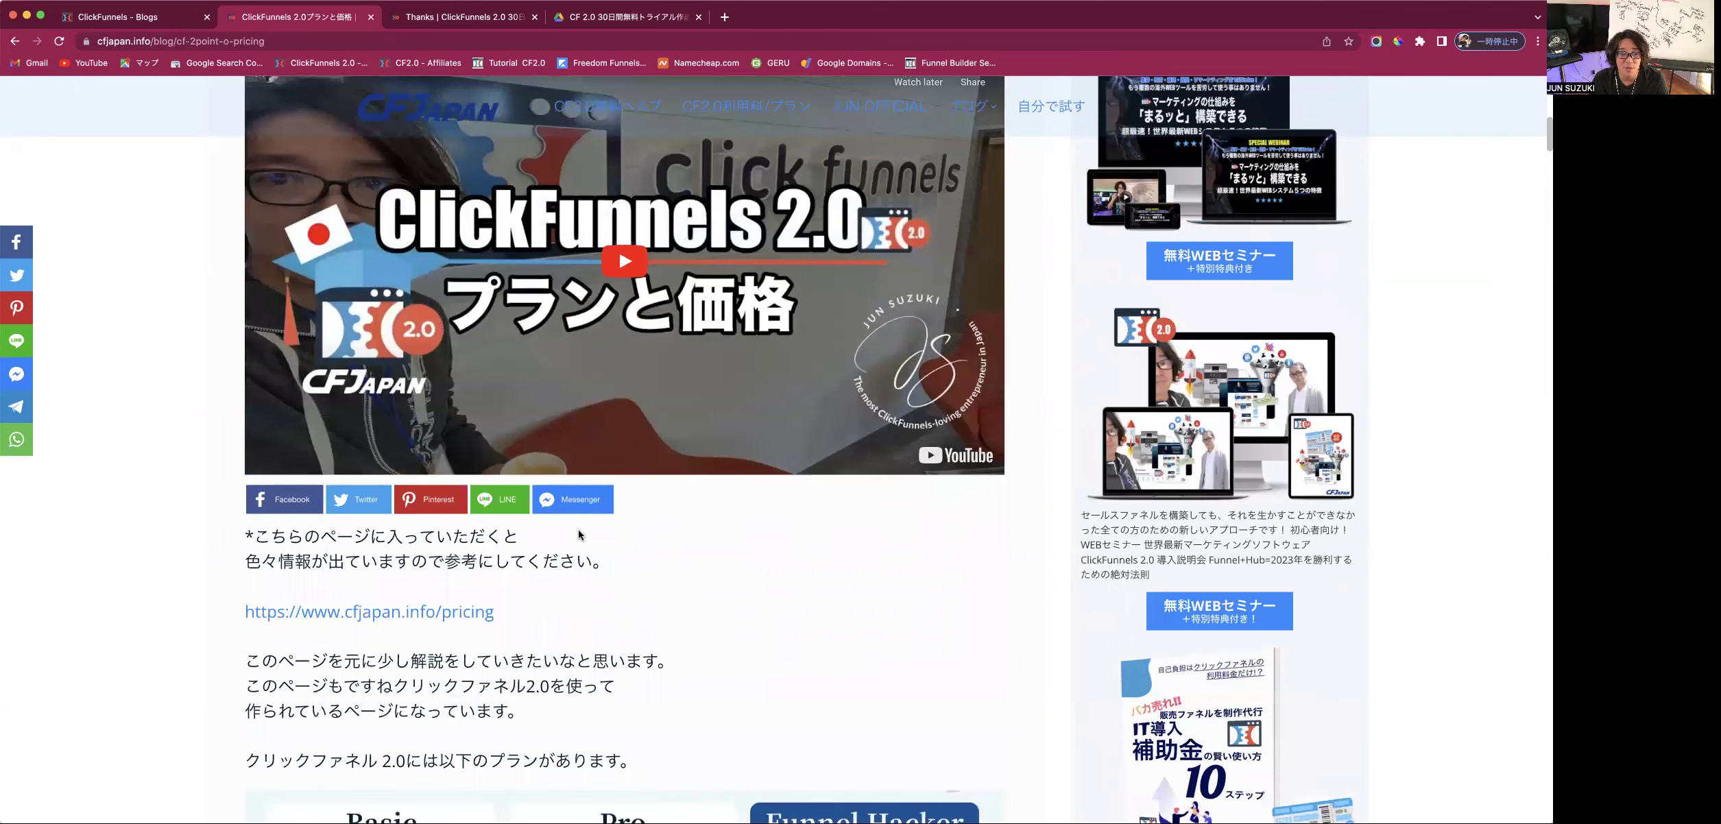
{"action": "scroll", "coordinate": [673, 544], "scroll_direction": "down", "scroll_amount": 3}
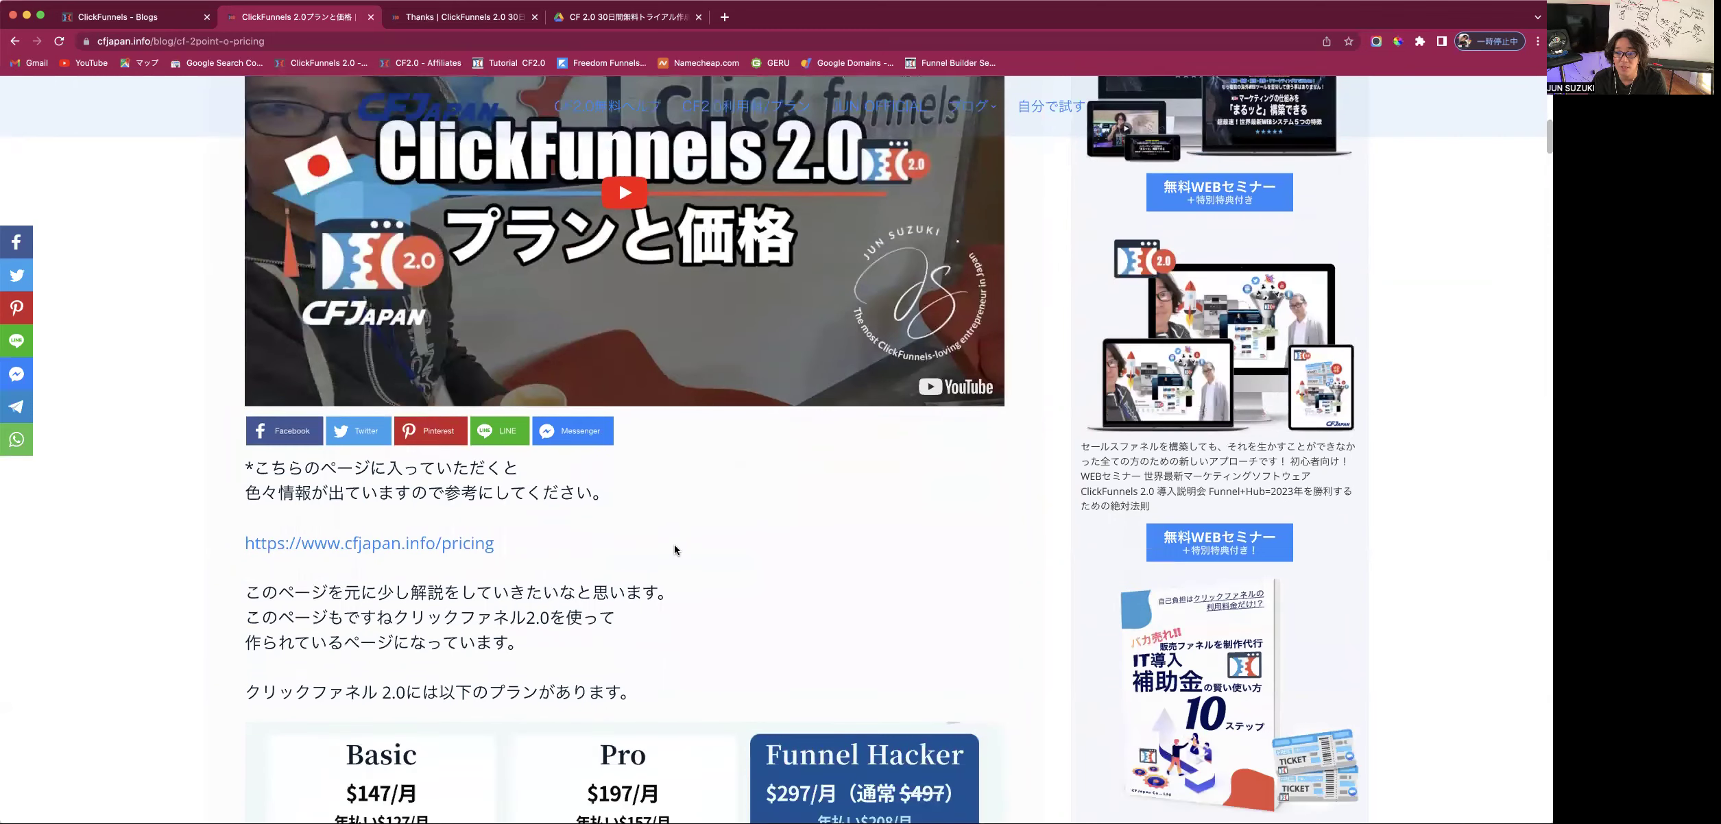
{"action": "scroll", "coordinate": [675, 550], "scroll_direction": "down", "scroll_amount": 6}
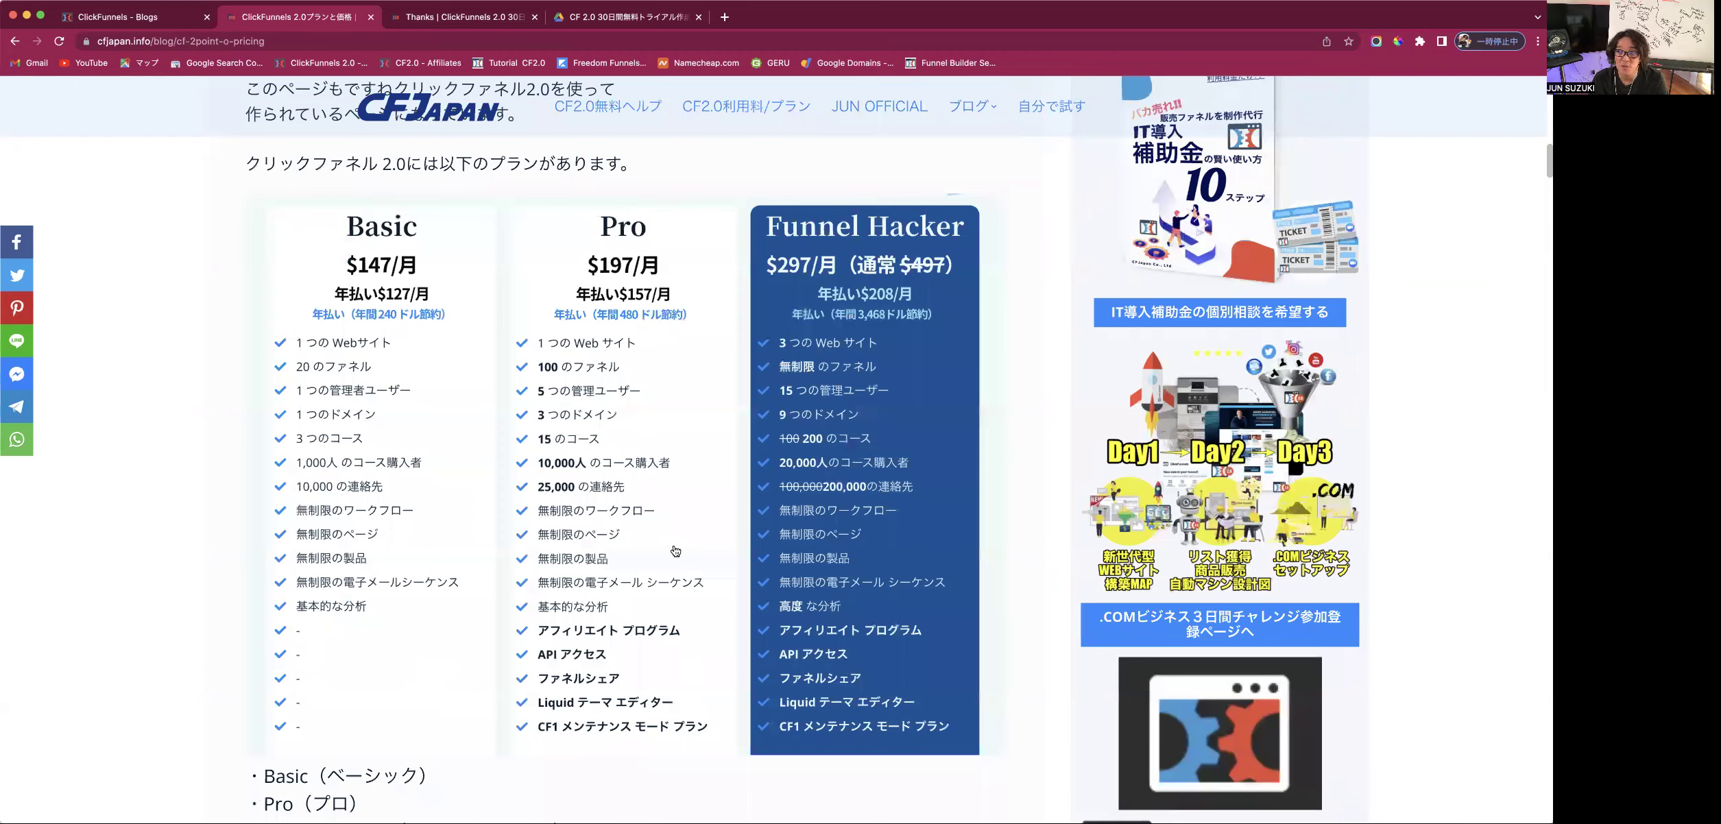
{"action": "scroll", "coordinate": [675, 551], "scroll_direction": "down", "scroll_amount": 4}
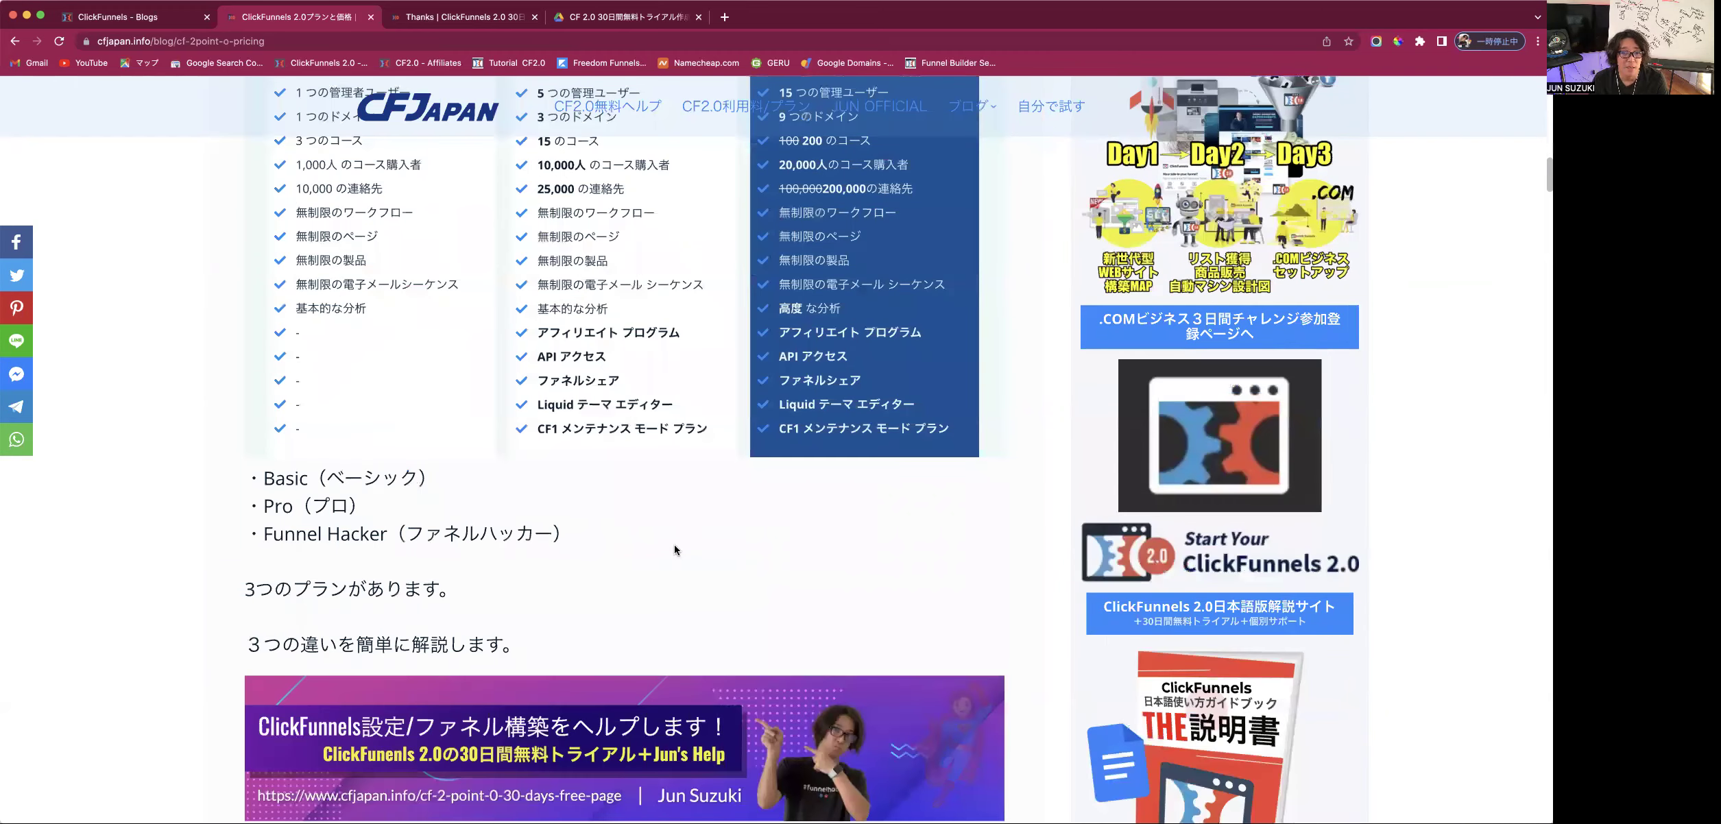
{"action": "scroll", "coordinate": [674, 549], "scroll_direction": "up", "scroll_amount": 4}
{"action": "scroll", "coordinate": [675, 549], "scroll_direction": "up", "scroll_amount": 3}
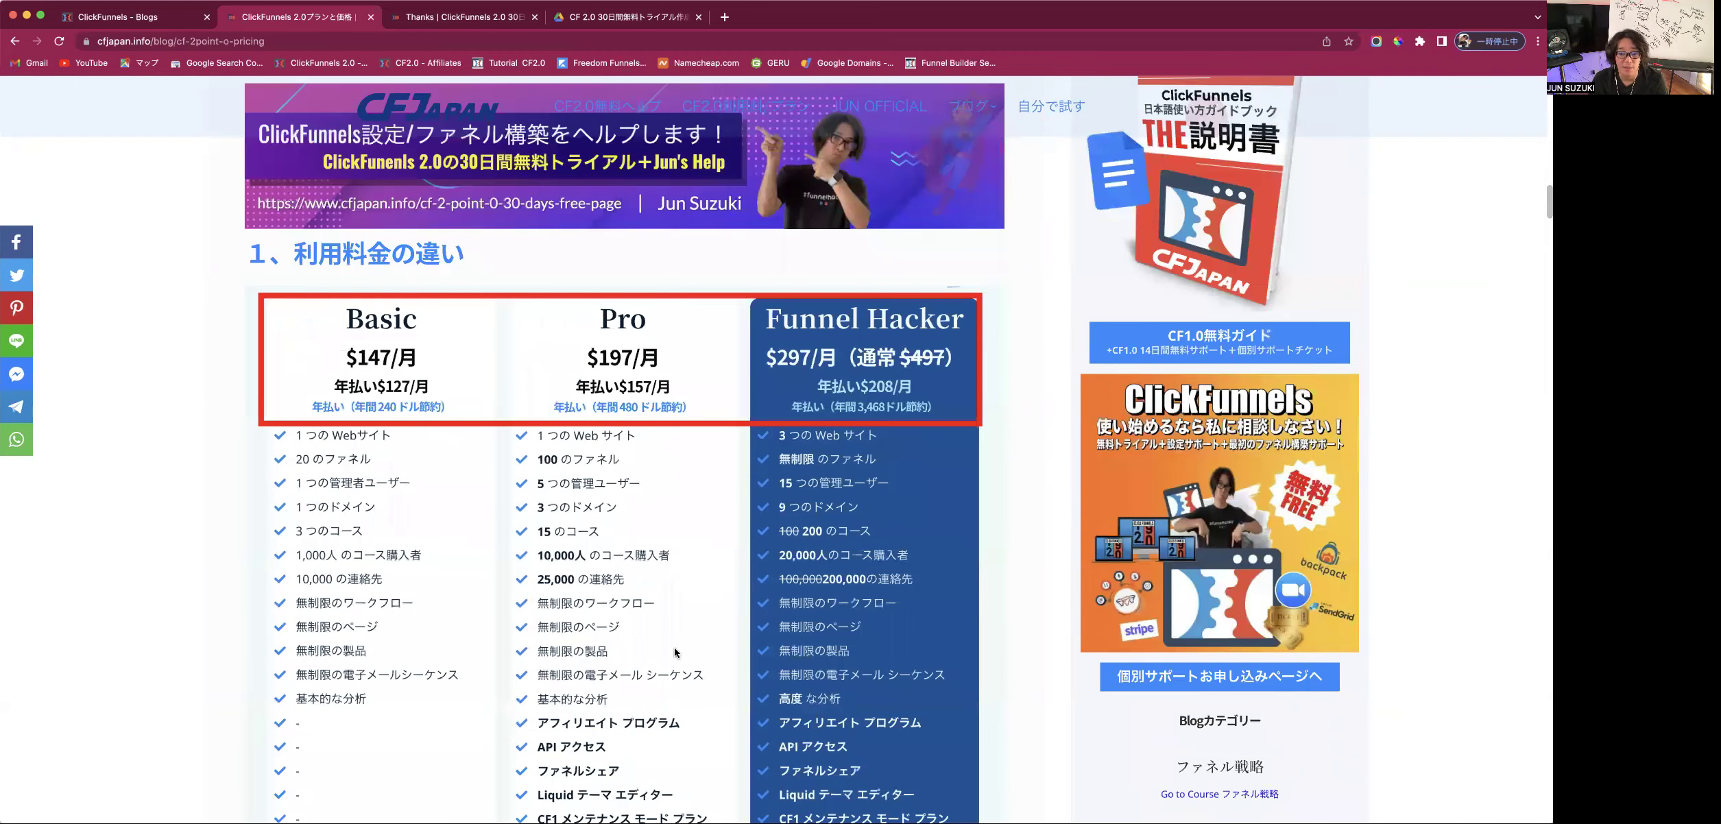
{"action": "scroll", "coordinate": [787, 798], "scroll_direction": "up", "scroll_amount": 2}
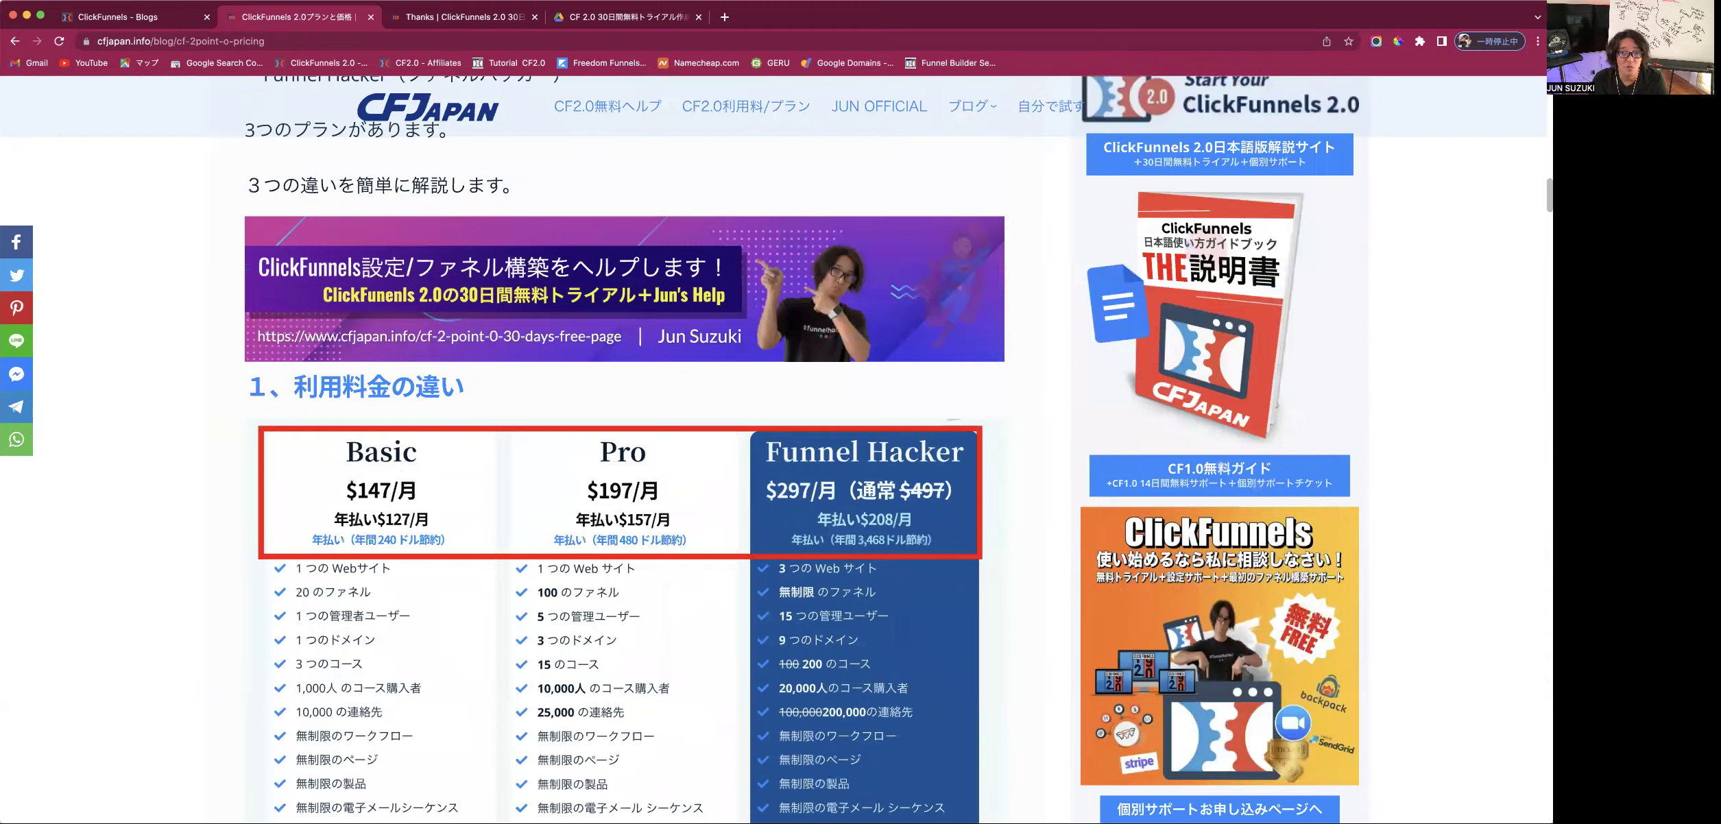